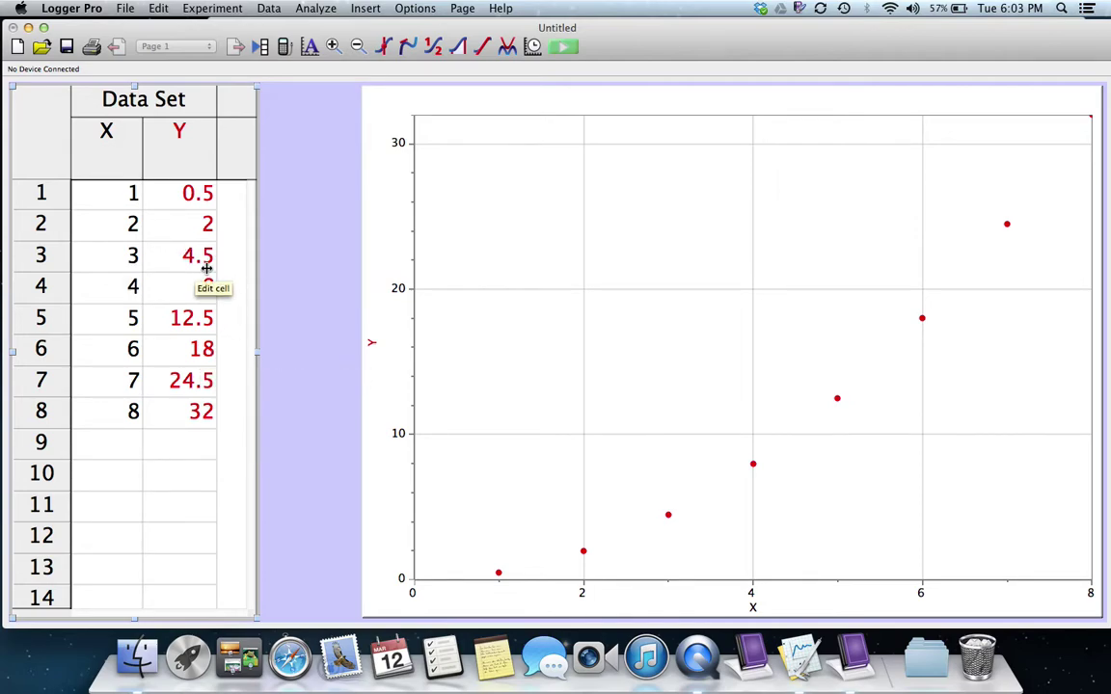
Switch from Logger Pro to MimioStudio Notebook with Cmd+Tab
key(super+Tab)
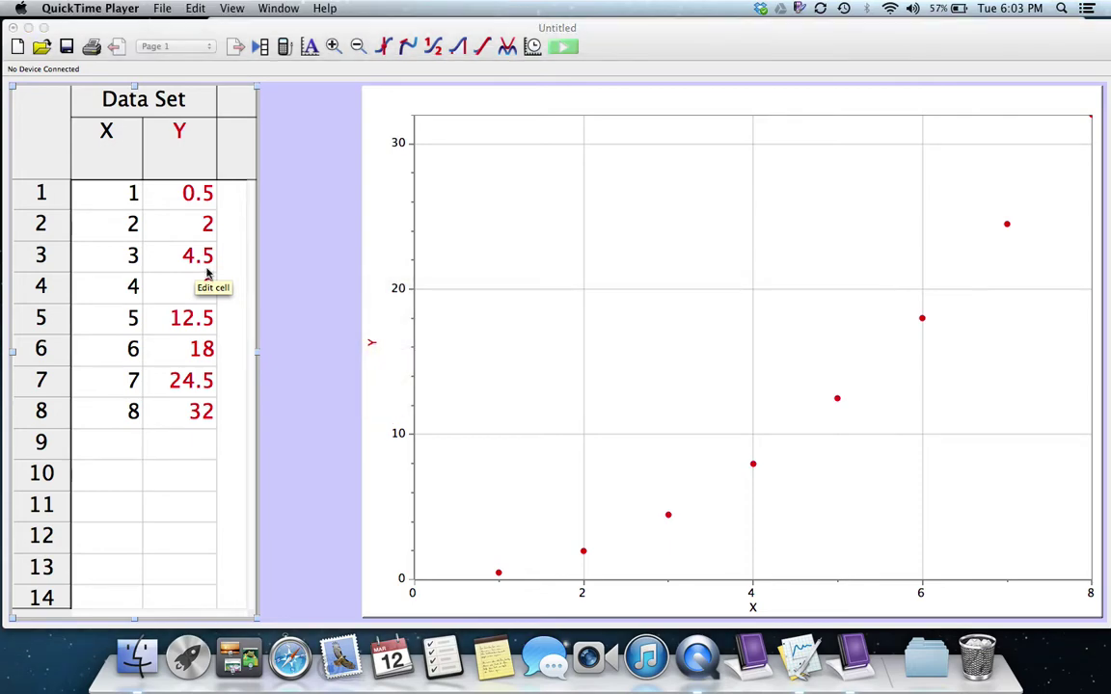
key(super+Tab)
key(super+Tab)
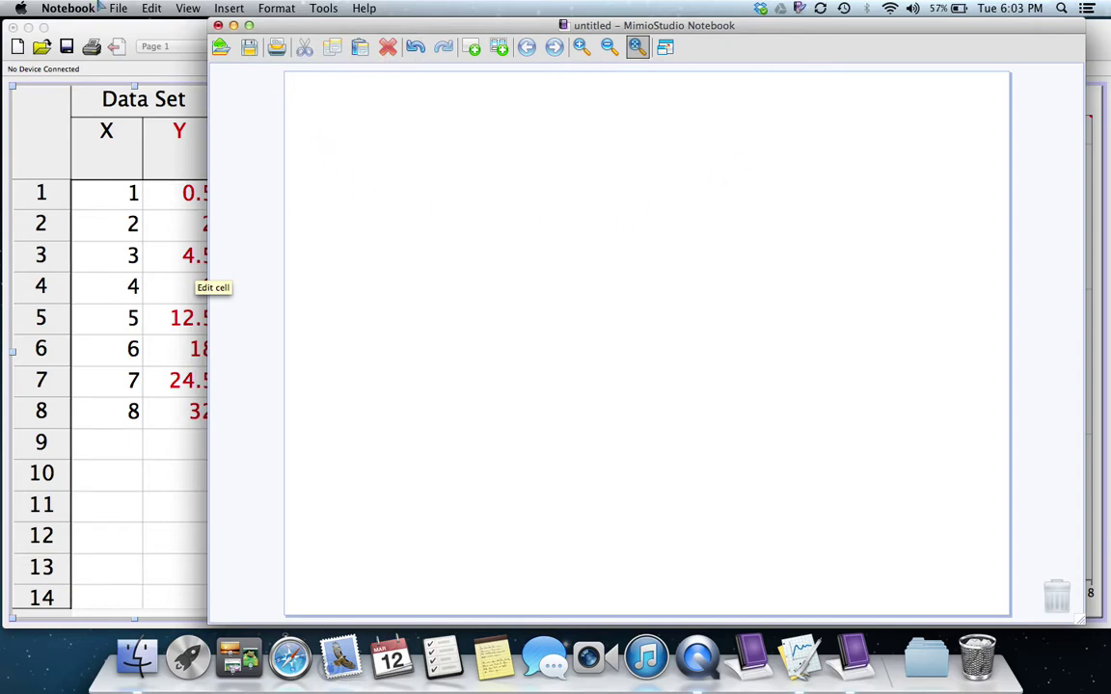
Handwrite Y = 1/2 X² with an underline, then switch back to Logger Pro
mouse_move(329, 109)
mouse_down()
mouse_move(349, 134)
mouse_move(348, 113)
mouse_move(325, 166)
mouse_up()
drag(371, 118, 387, 116)
mouse_move(364, 129)
mouse_down()
mouse_move(440, 123)
mouse_move(410, 148)
mouse_move(482, 146)
mouse_move(455, 145)
mouse_up()
drag(483, 102, 495, 114)
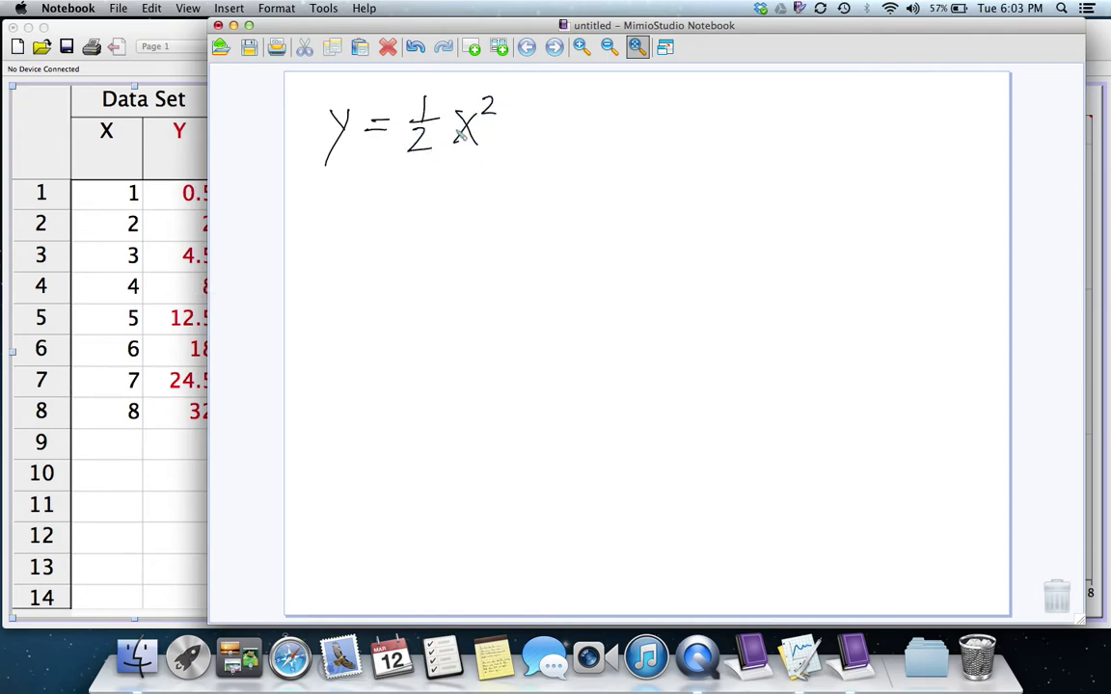
drag(309, 181, 515, 170)
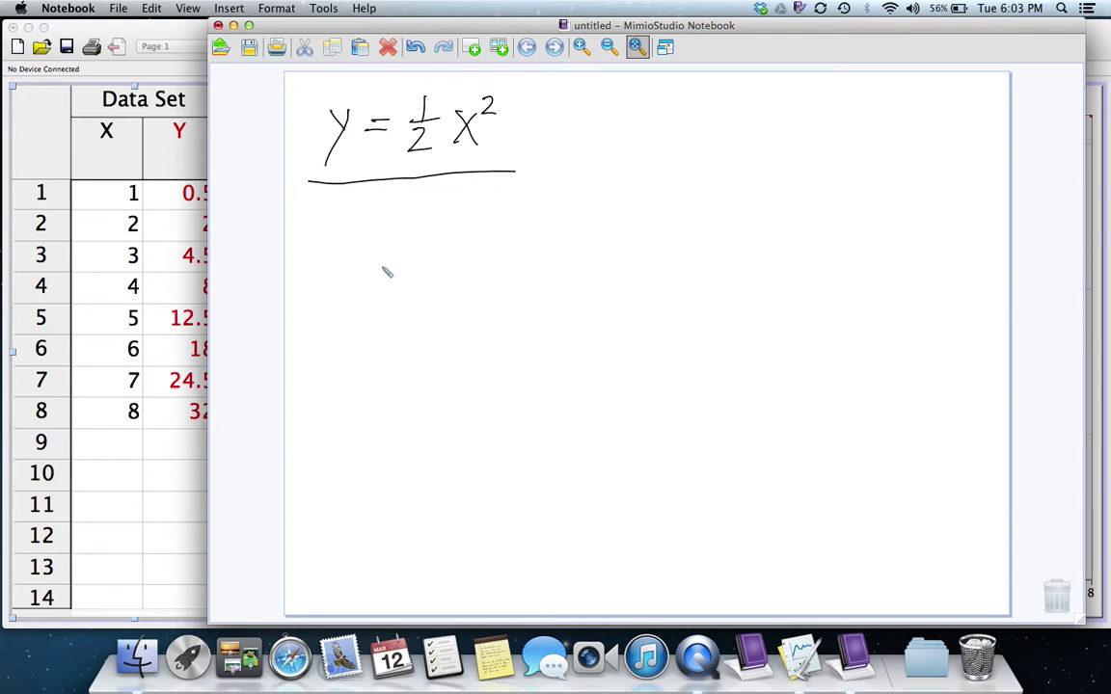
key(super+Tab)
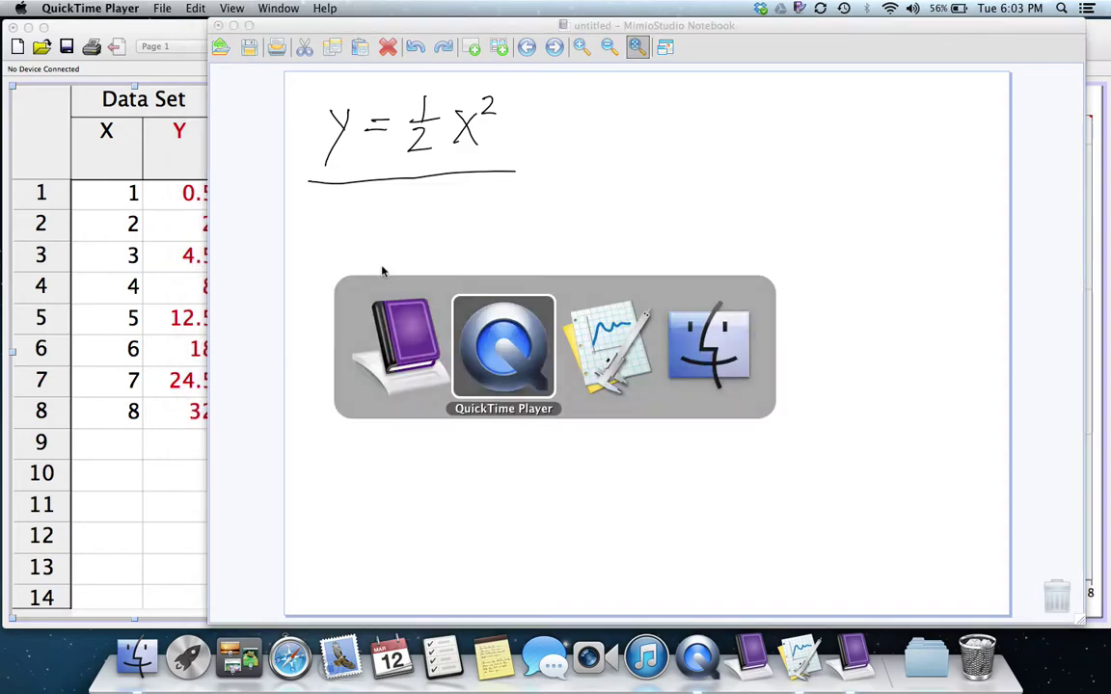
key(super+Tab)
key(super+Tab)
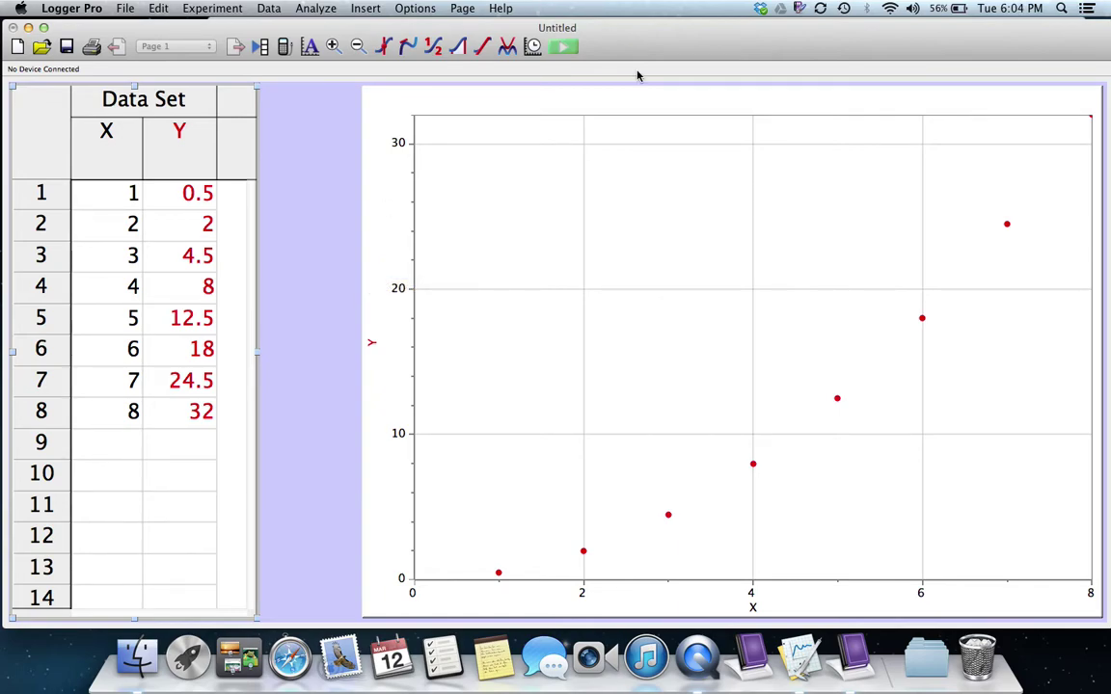
Enter rows 9 and 10 in the table as (9, 40.5) and (10, 50)
click(122, 443)
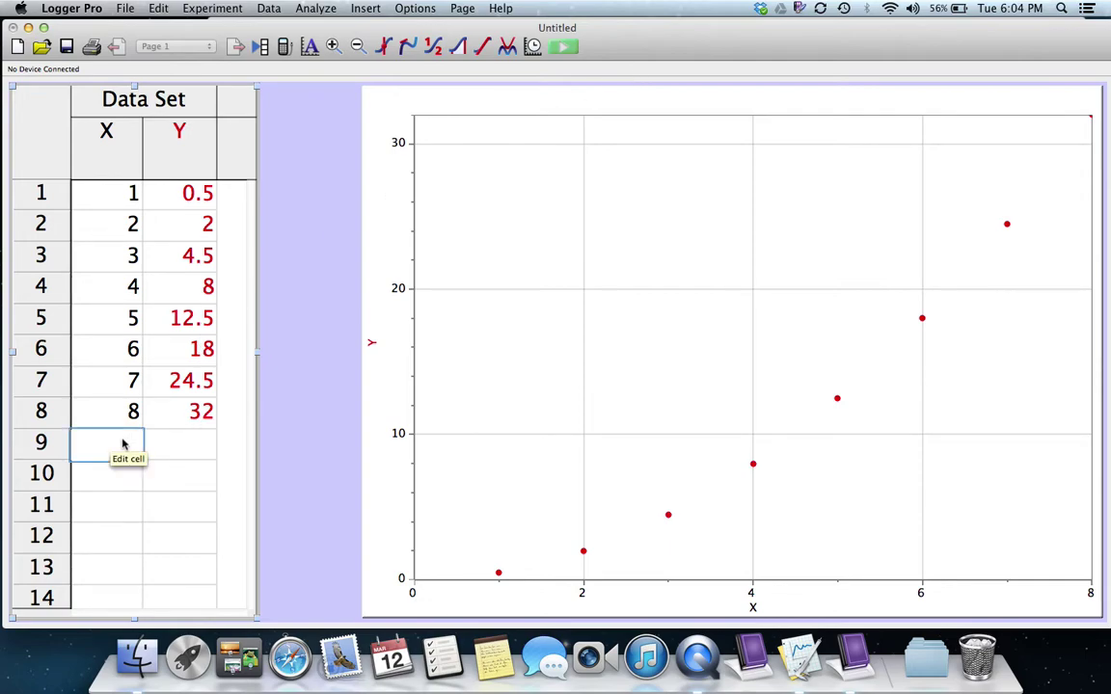
text(9)
key(Tab)
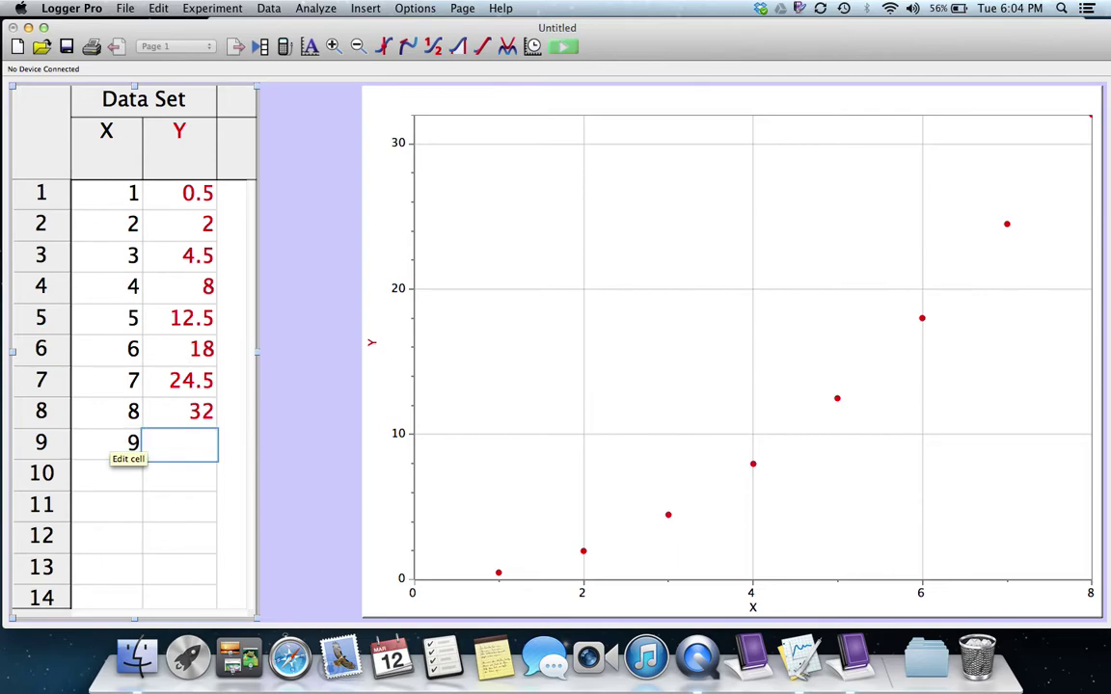
text(40.5)
key(Return)
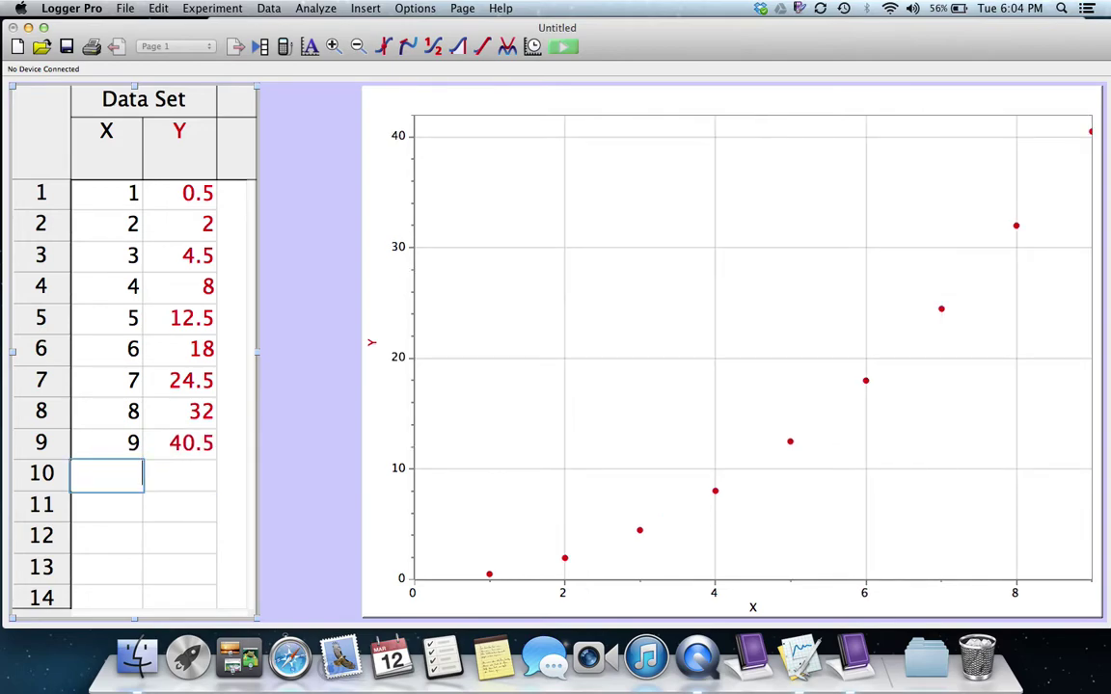
text(10)
key(Tab)
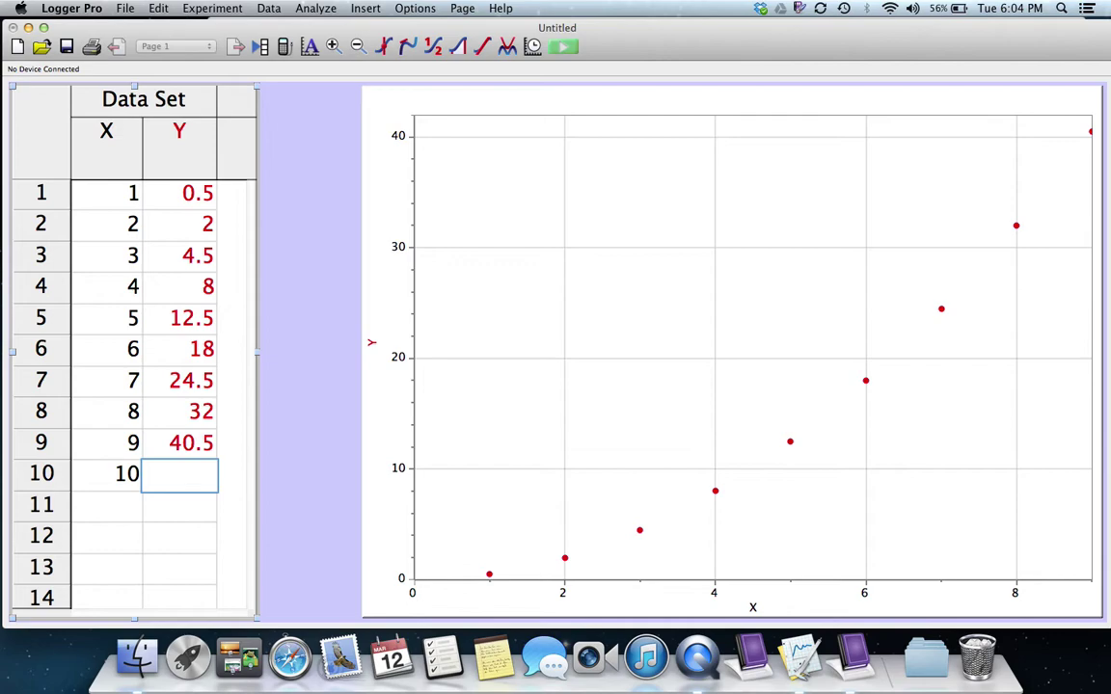
text(50)
key(Return)
key(Up)
key(shift+Tab)
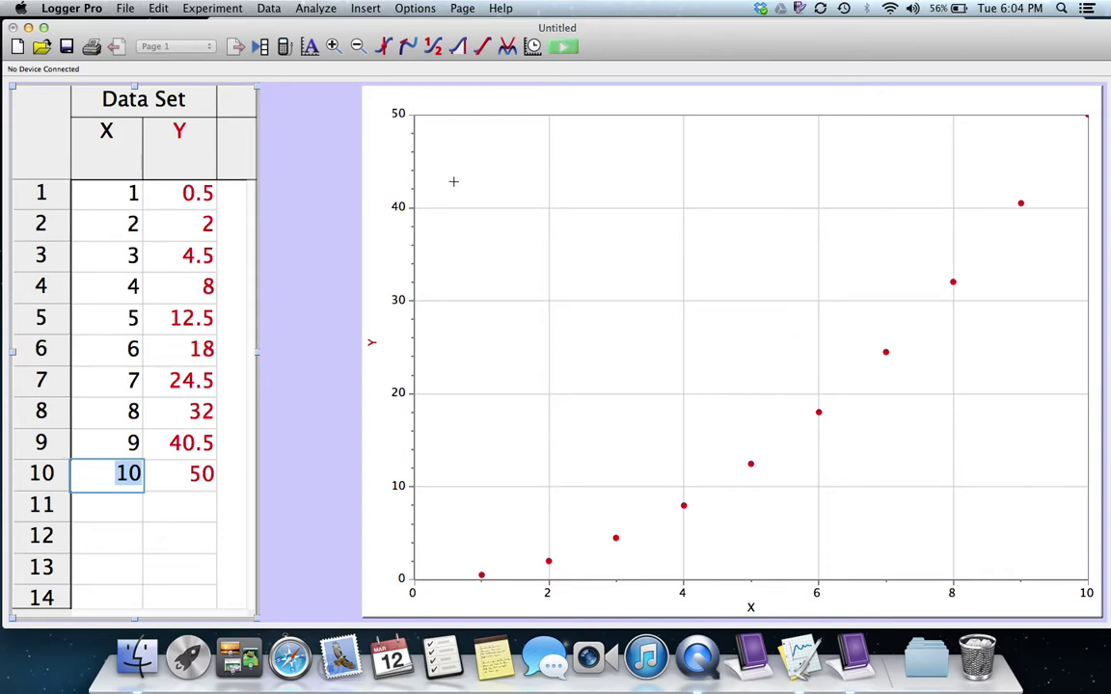
click(326, 5)
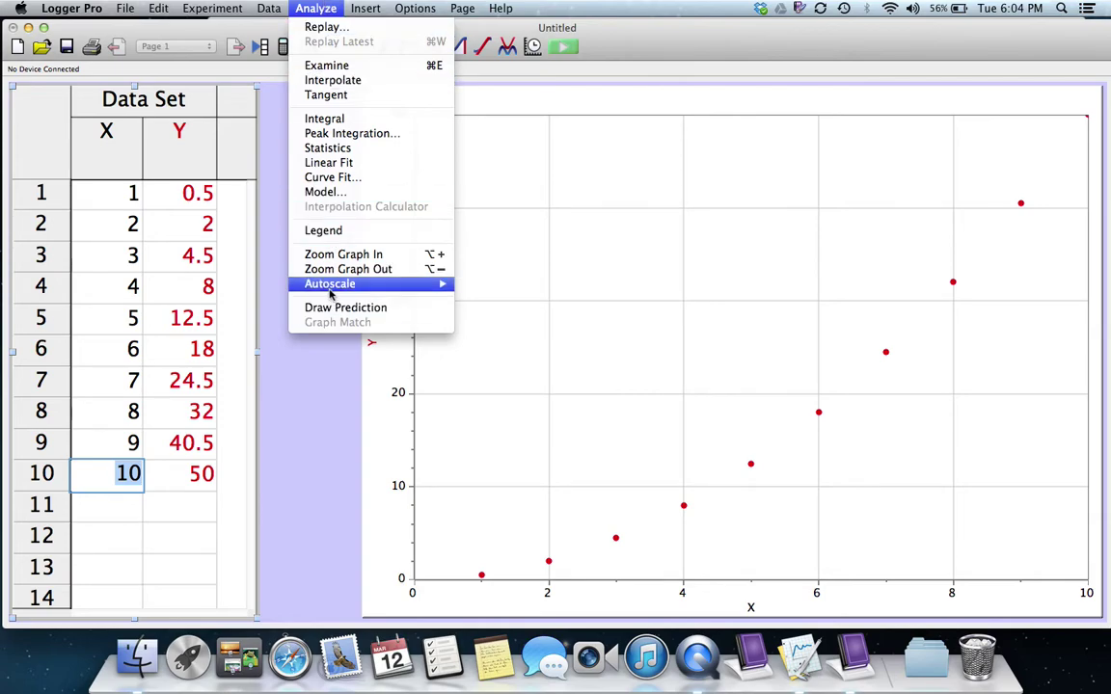
mouse_move(333, 289)
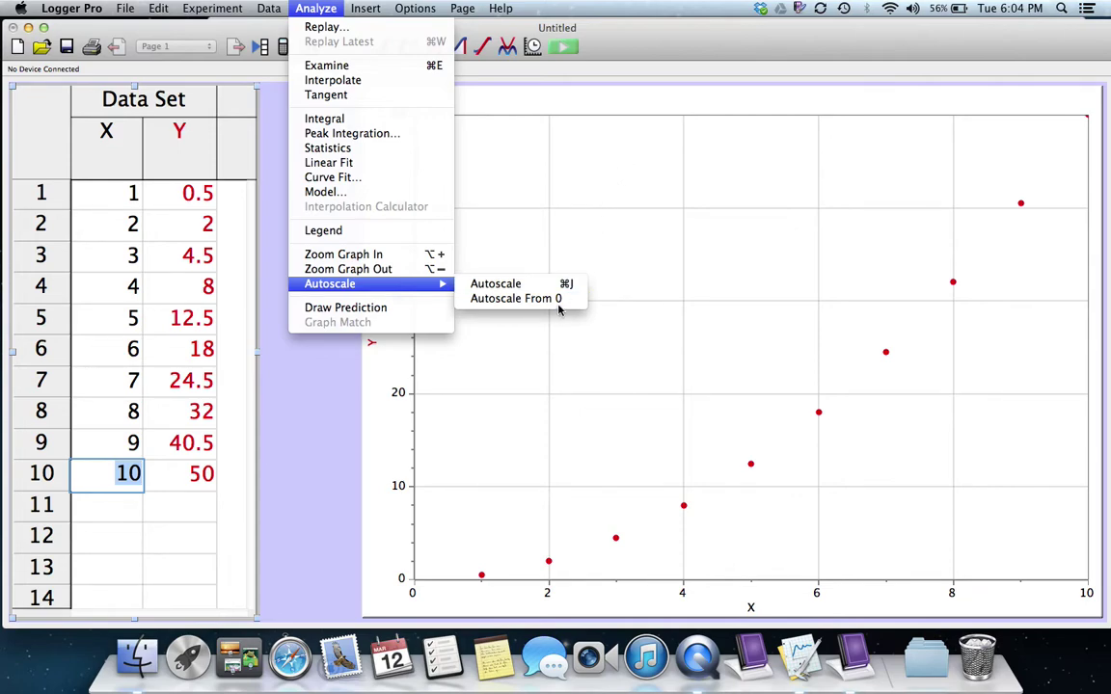
click(310, 436)
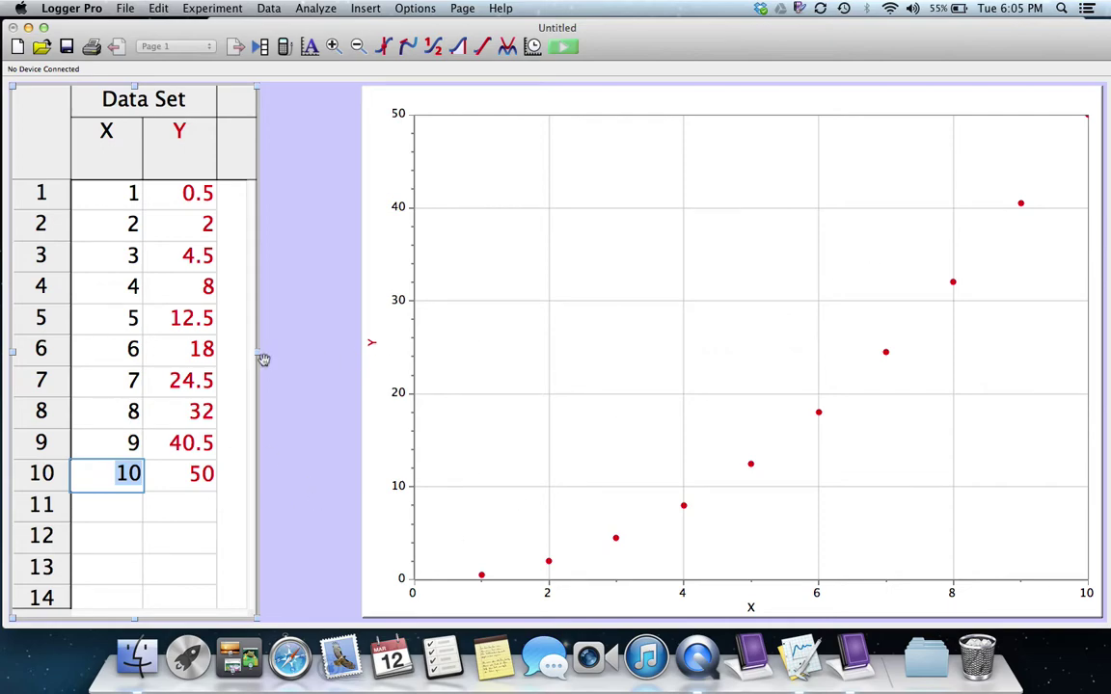
Drag the table/graph splitter right to widen the table, and open the Data menu
key(Escape)
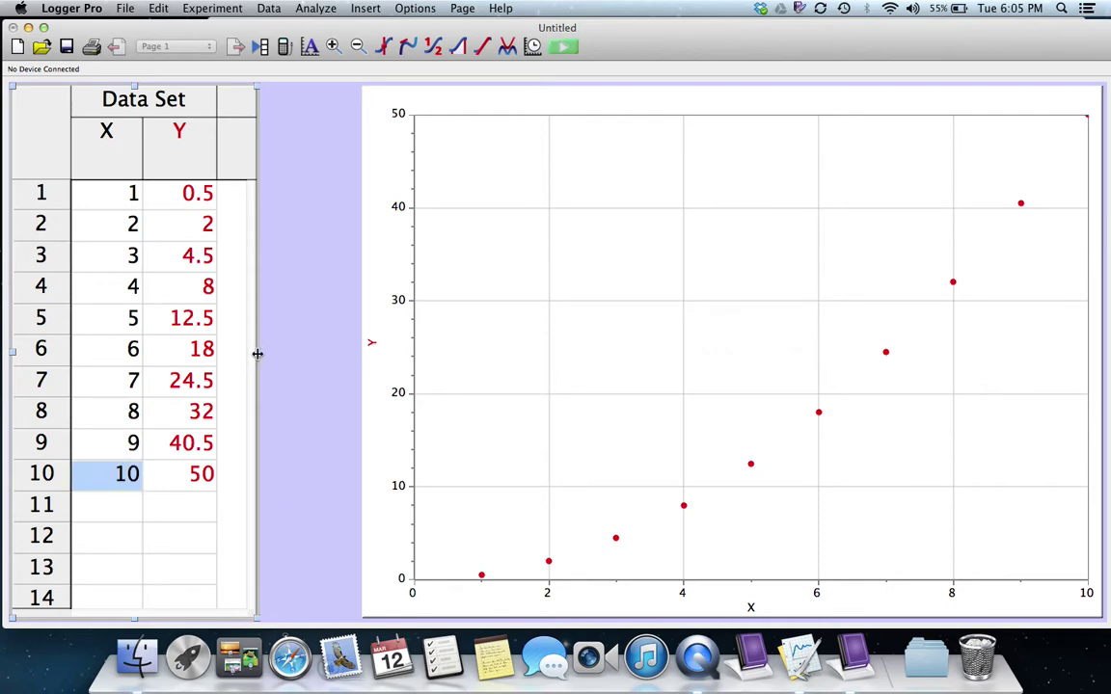
drag(257, 354, 363, 354)
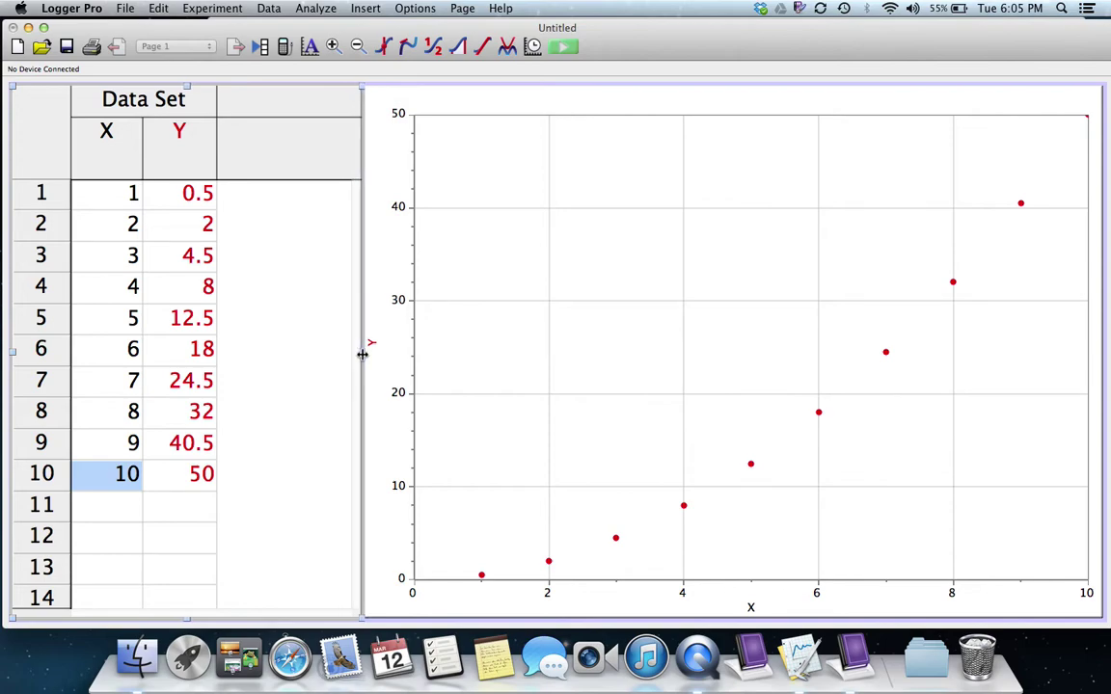
click(269, 8)
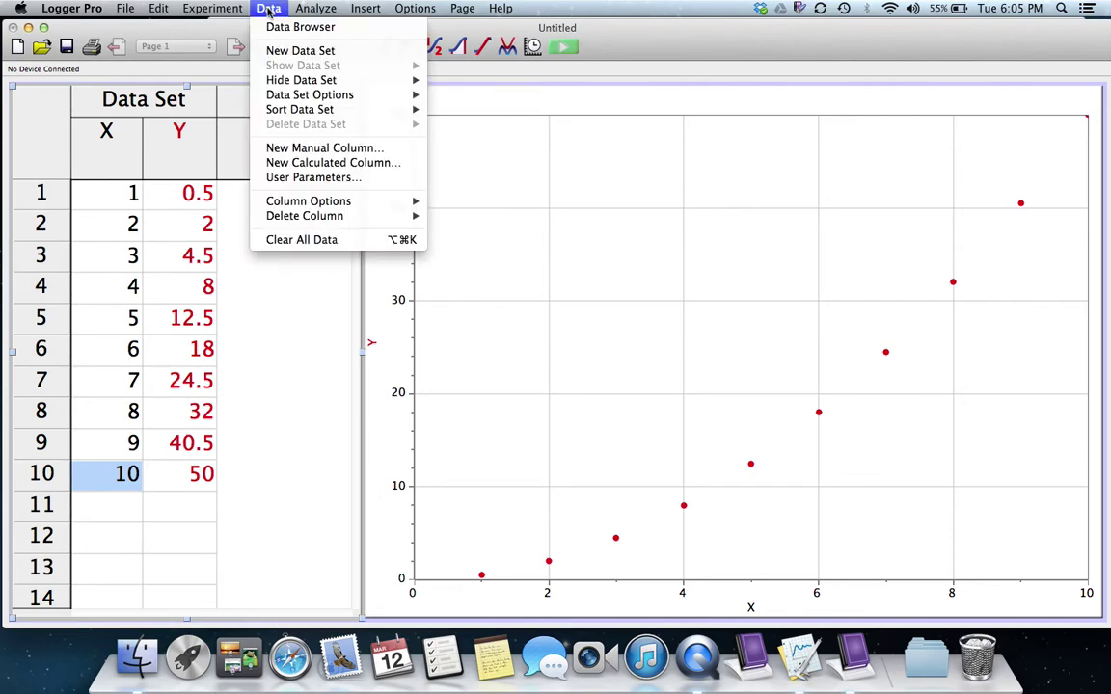
Add calculated column 'Log X' defined as log(X), then widen Log X and narrow X
click(340, 164)
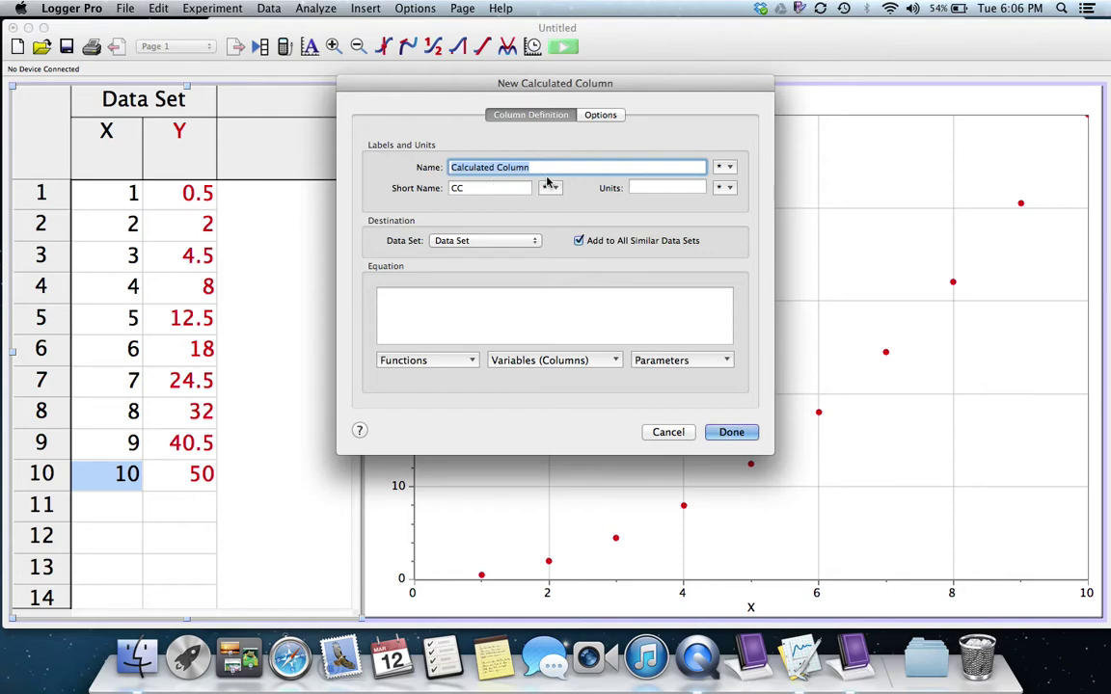
text(Log X)
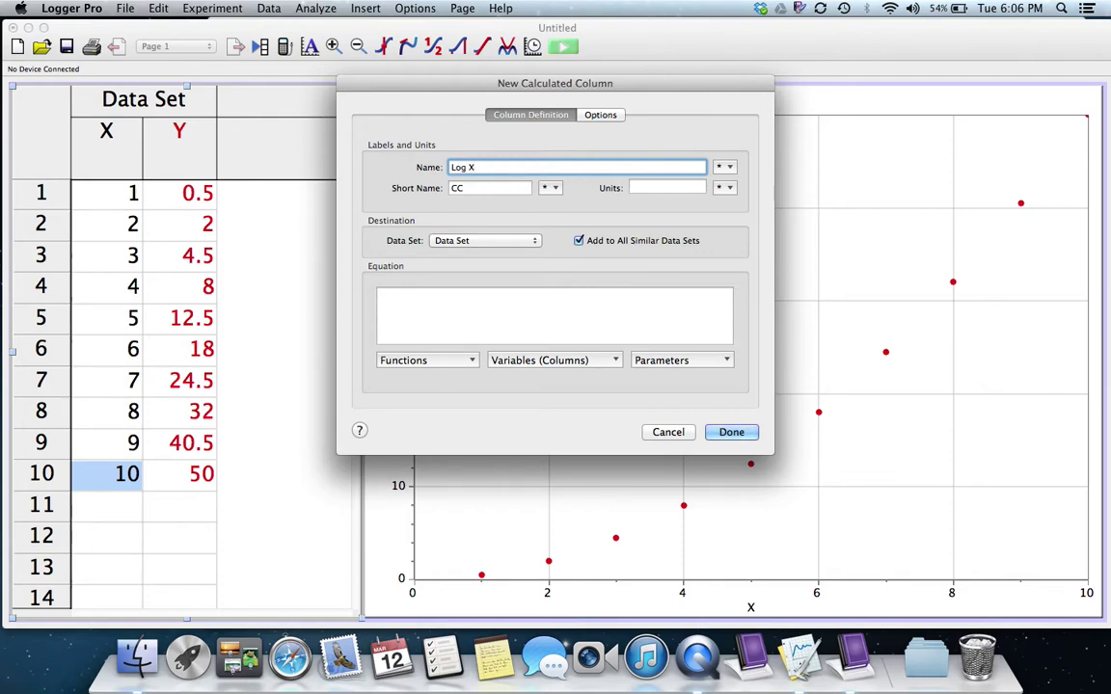
key(Tab)
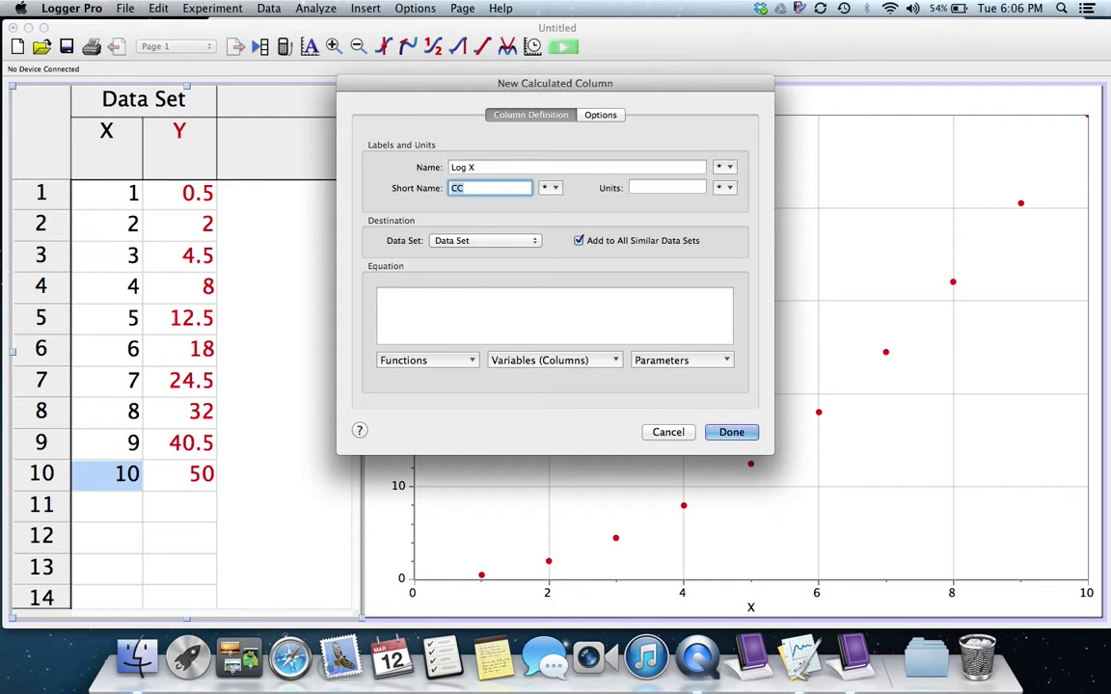
text(Log X)
key(Tab)
key(Tab)
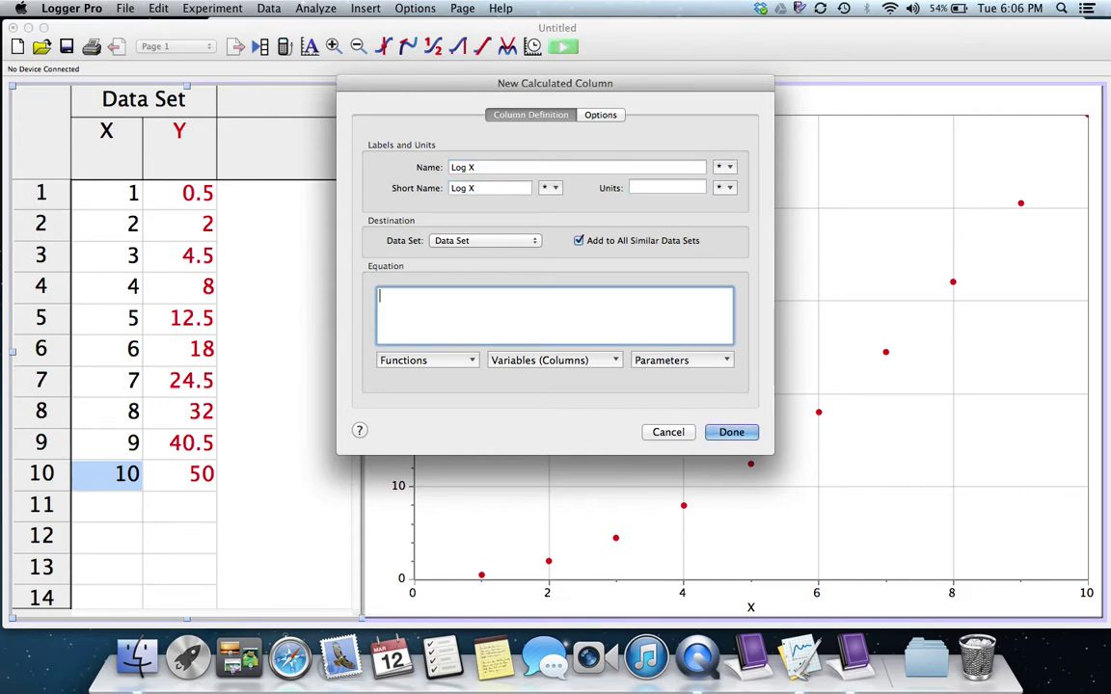
click(454, 361)
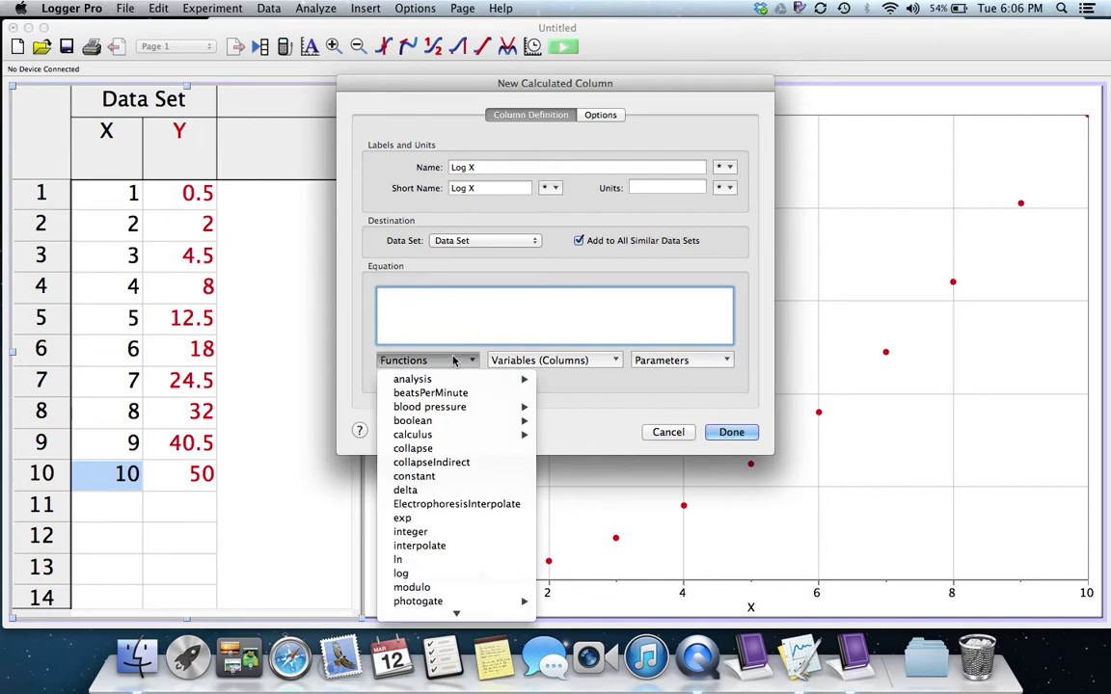
click(405, 575)
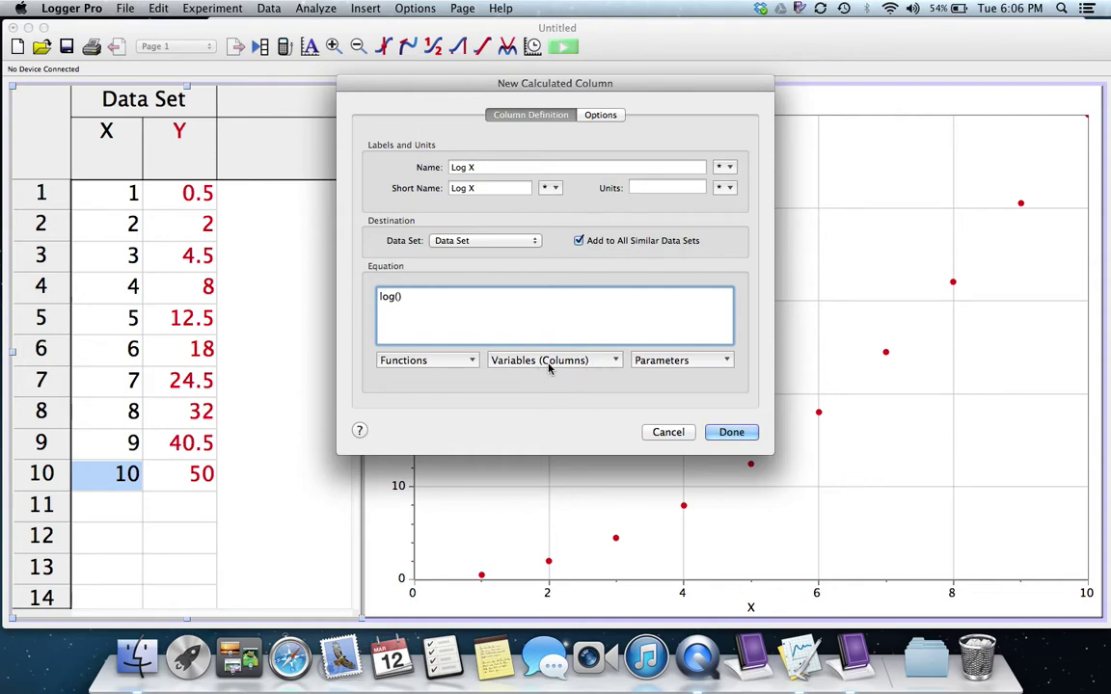
click(606, 361)
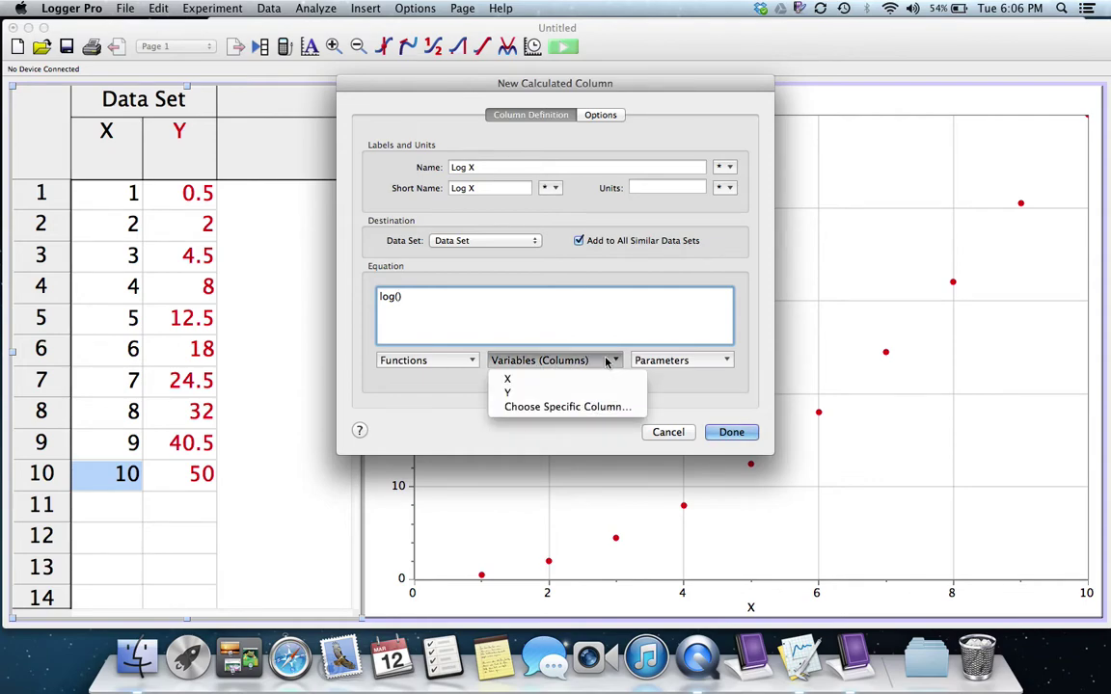
click(528, 384)
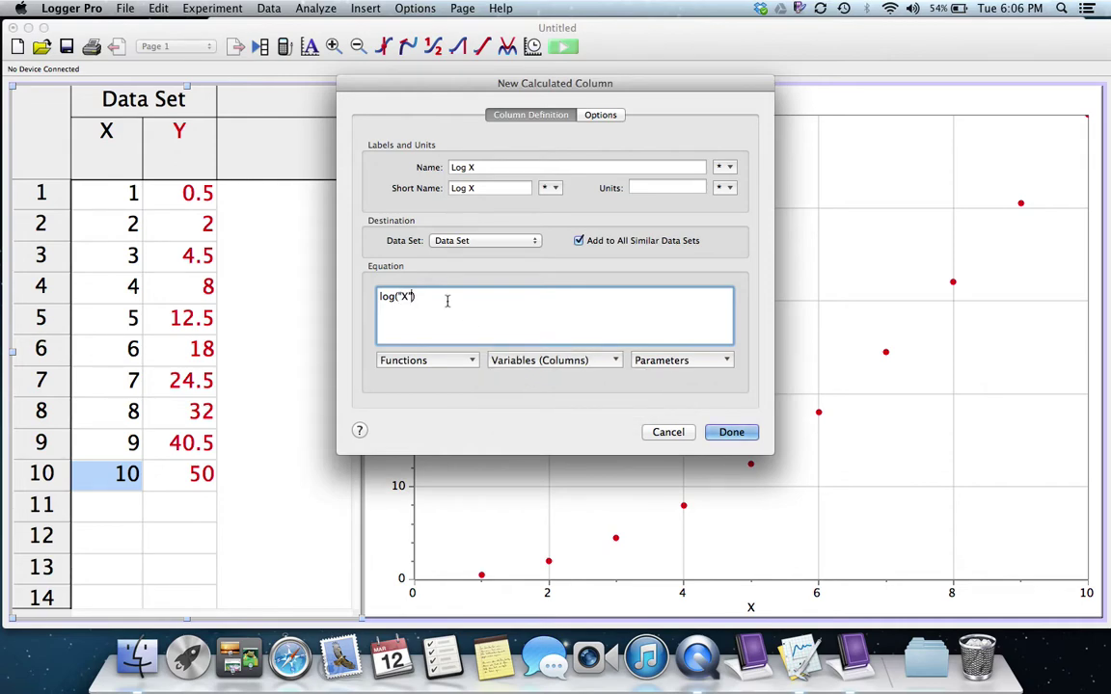
click(730, 433)
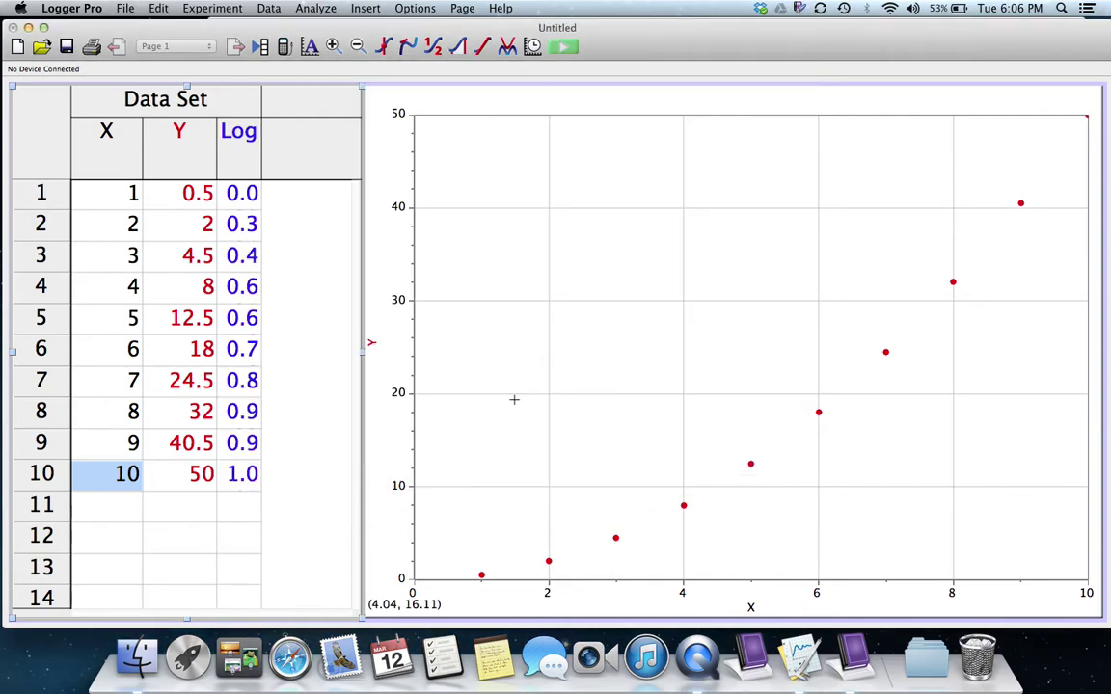
drag(261, 154, 300, 153)
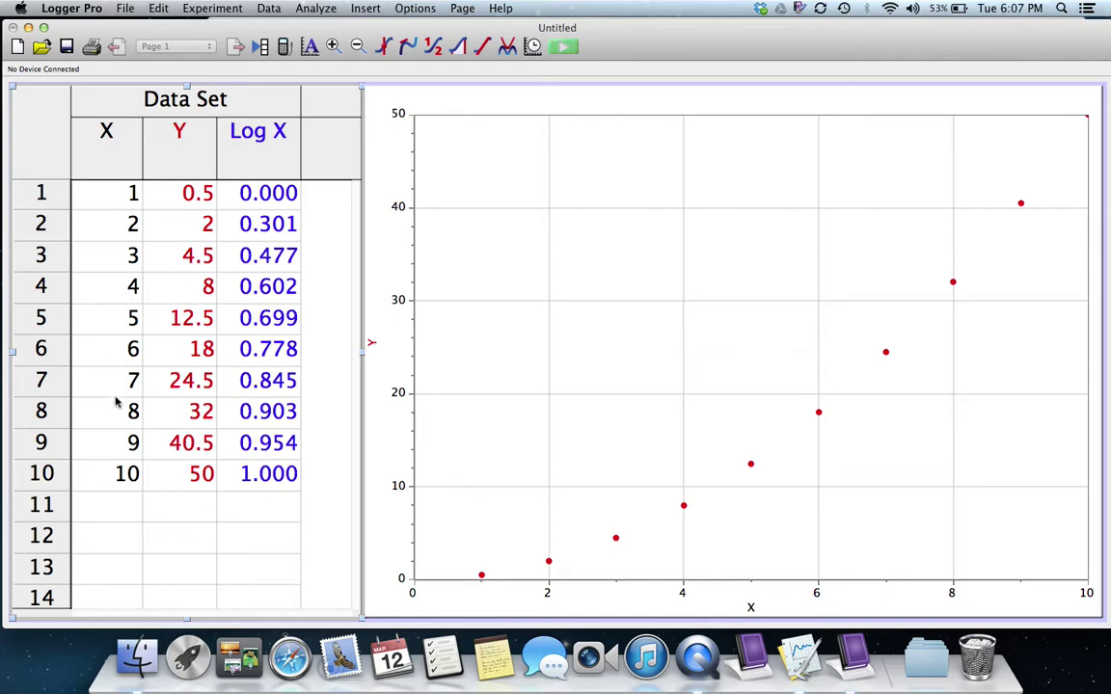
drag(144, 140, 120, 141)
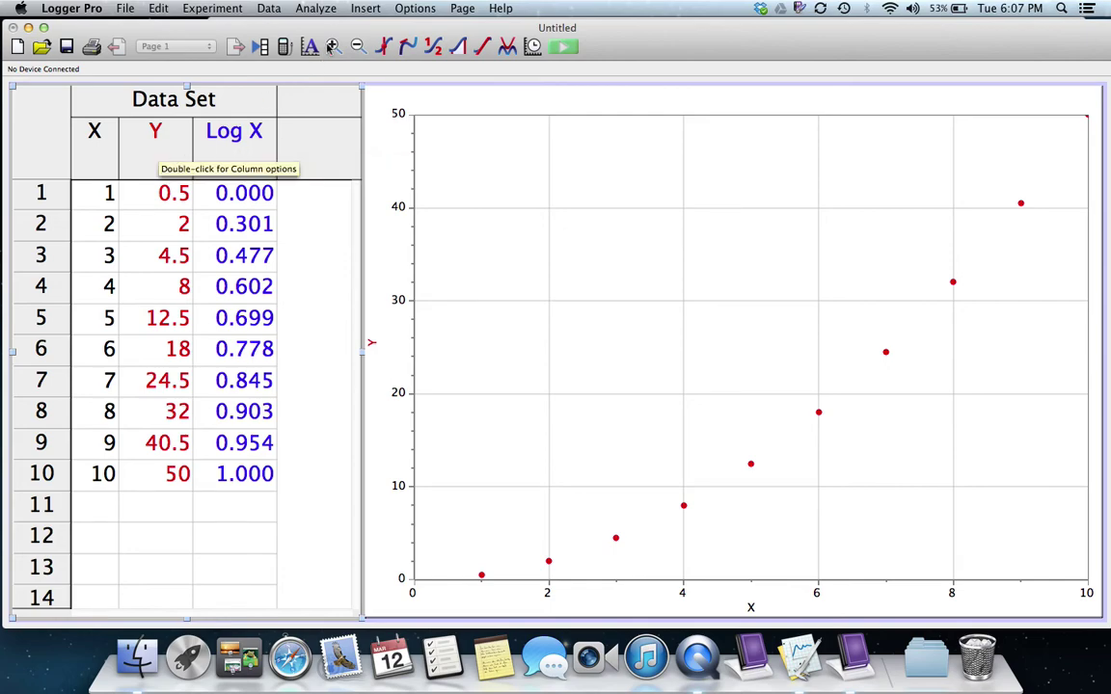
Start a new calculated column with name and short name 'Log Y'
click(307, 9)
mouse_move(274, 8)
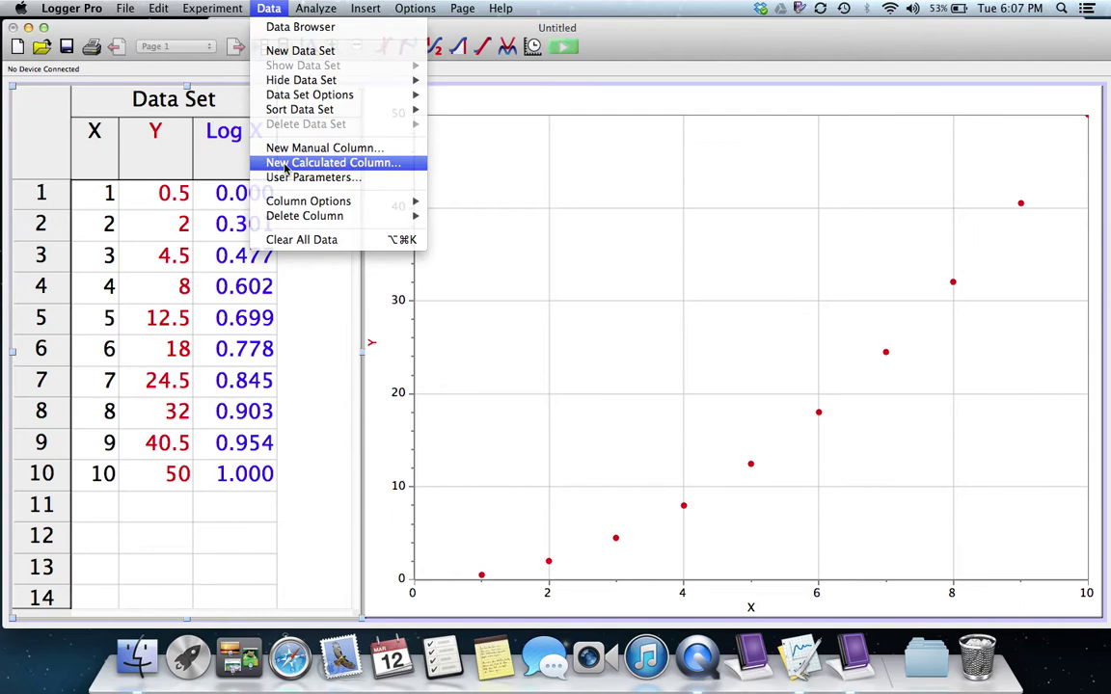
click(340, 162)
text(Log Y)
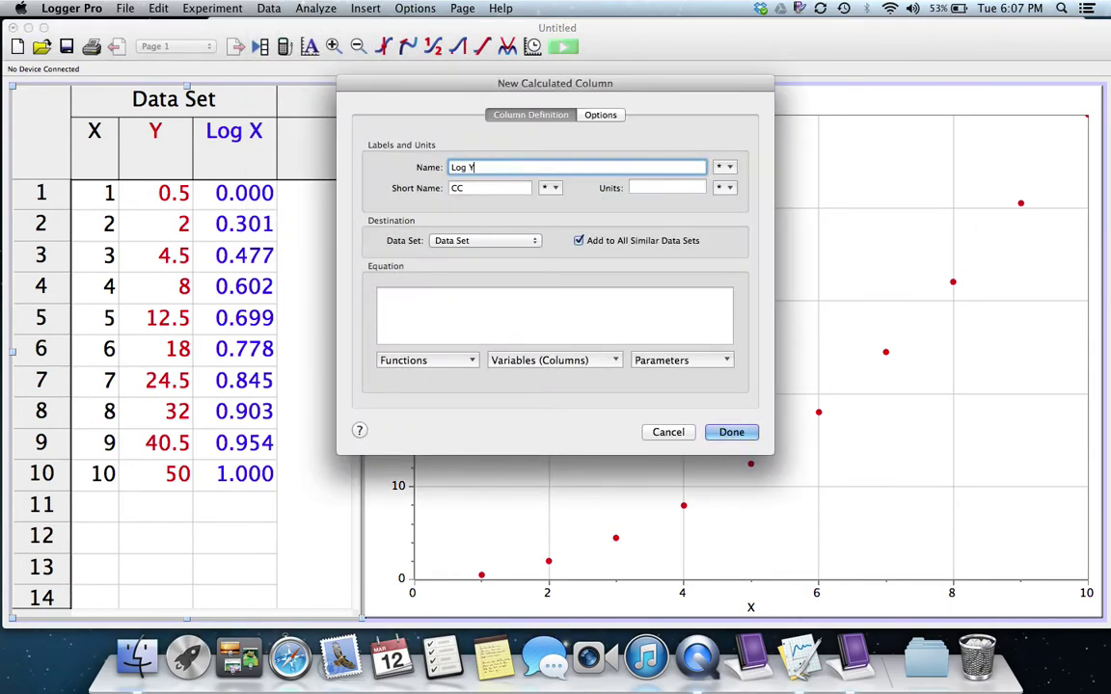
key(Tab)
text(log)
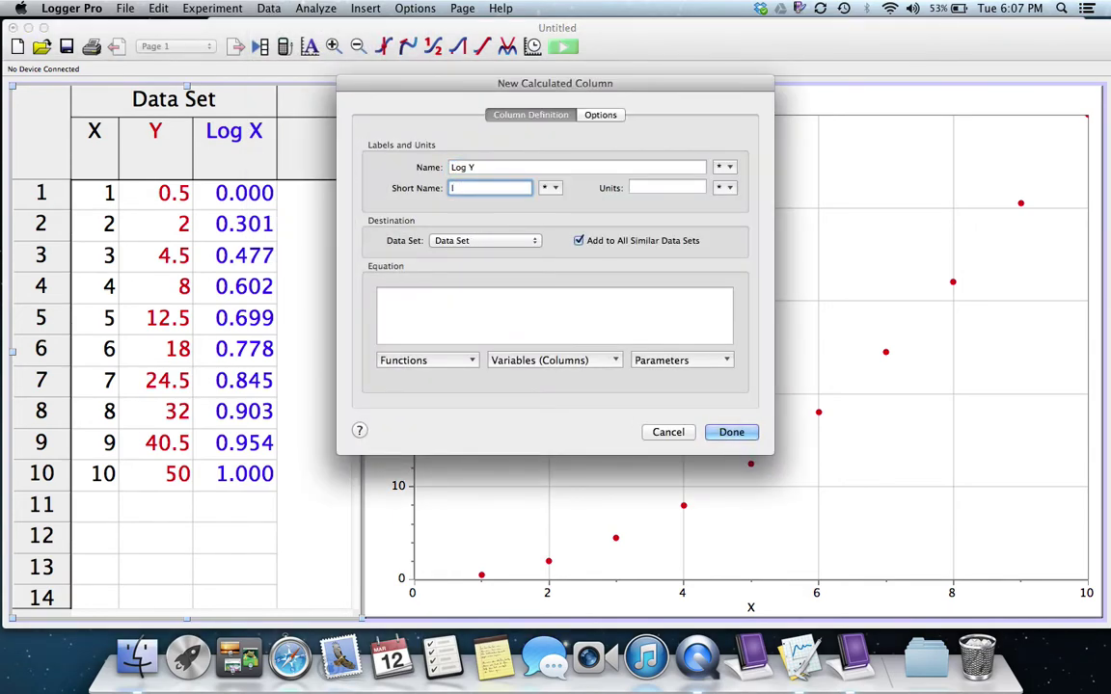
key(BackSpace)
key(BackSpace)
key(BackSpace)
text(Log Y)
key(Tab)
key(Tab)
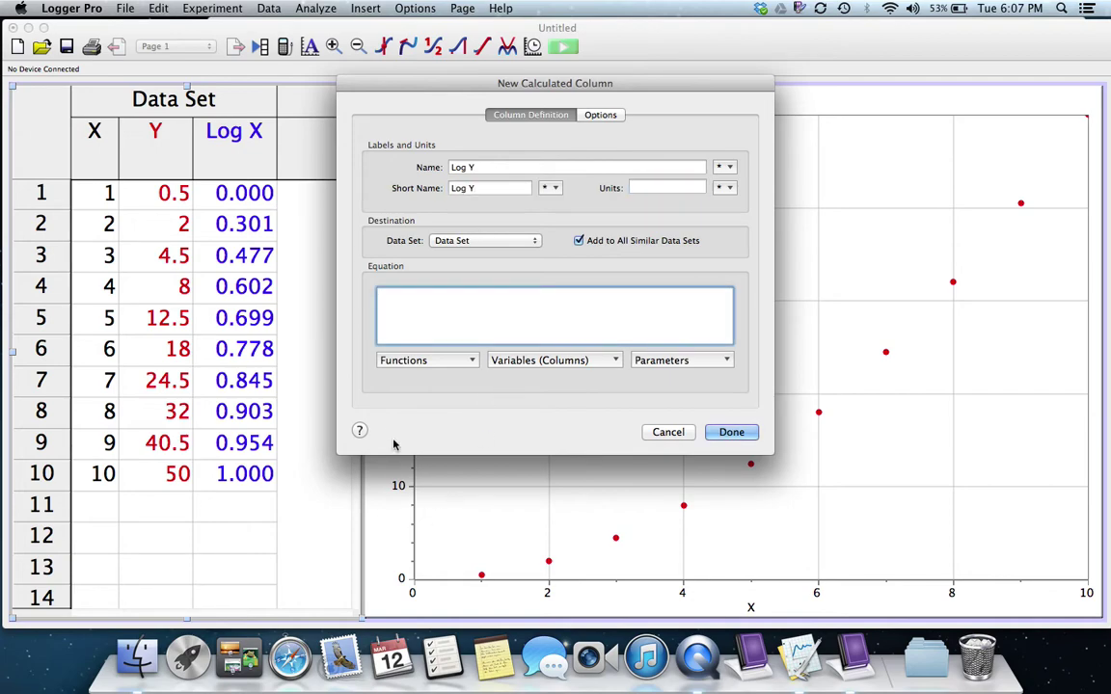
Set the Log Y equation to log(Y), create it, and widen the column
click(438, 360)
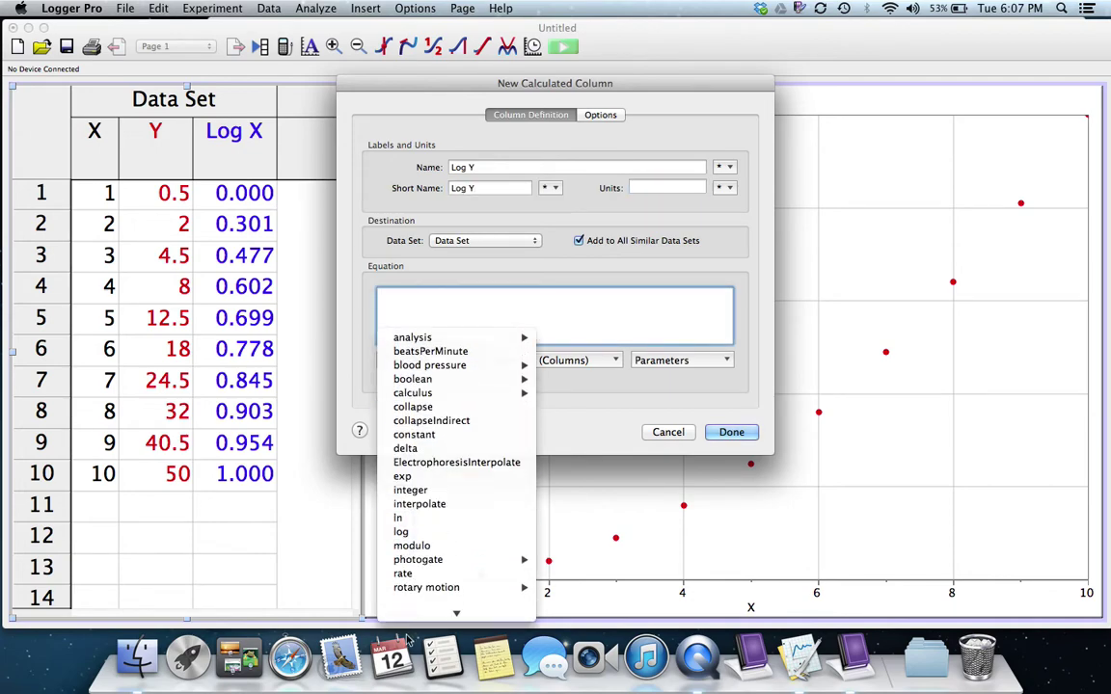
click(401, 503)
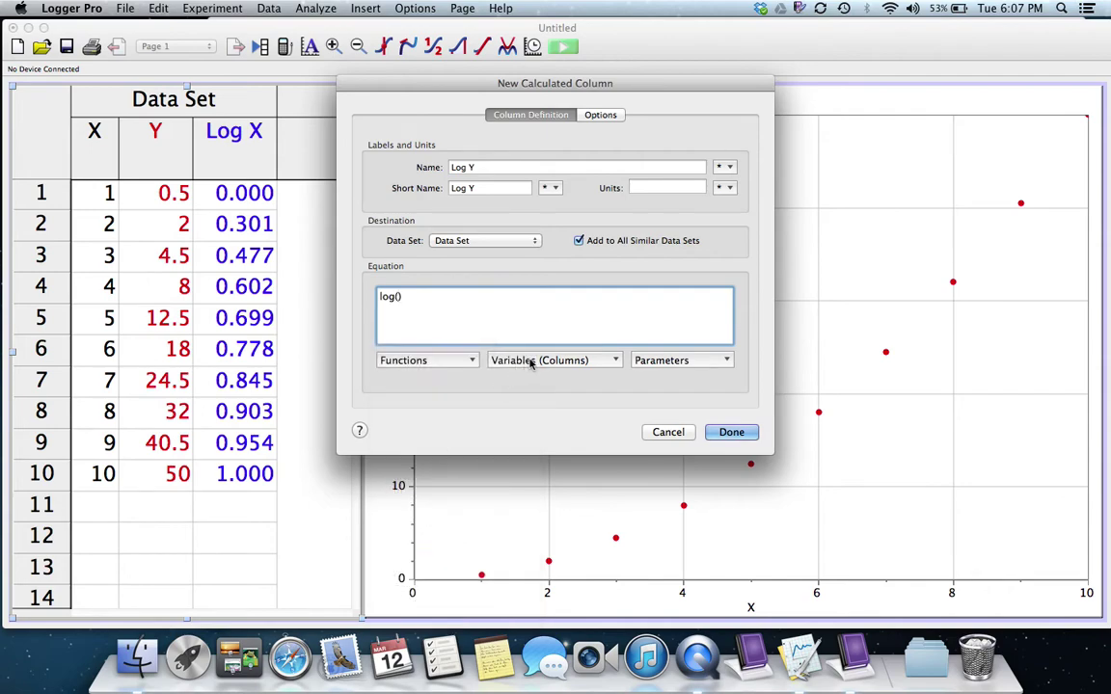
click(529, 361)
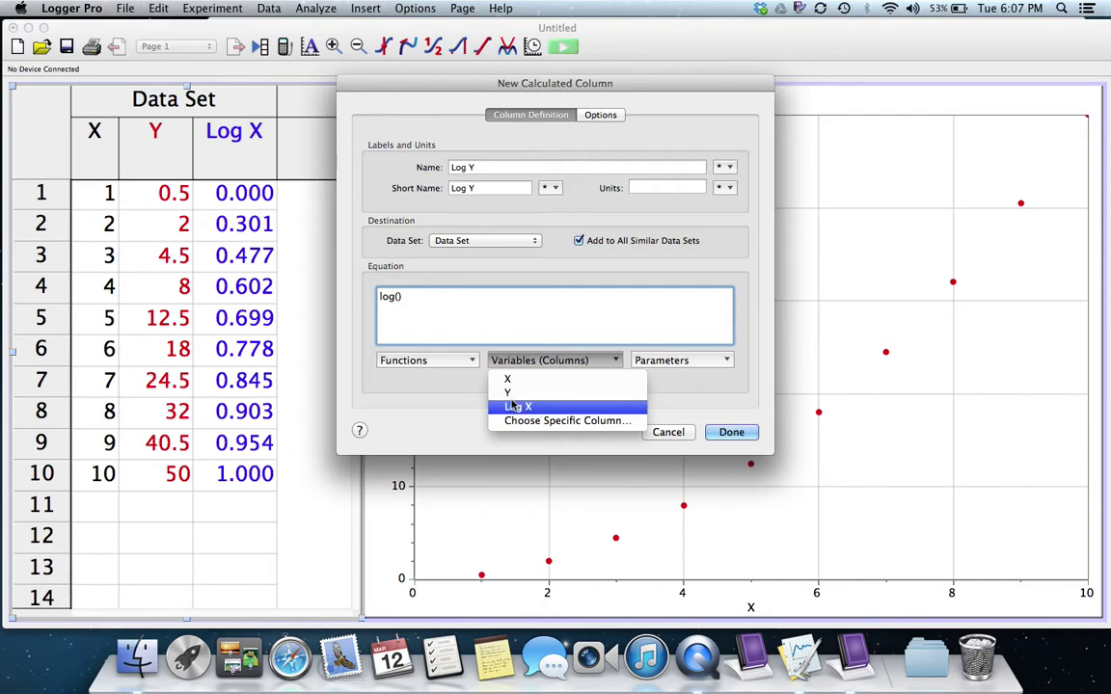
click(510, 395)
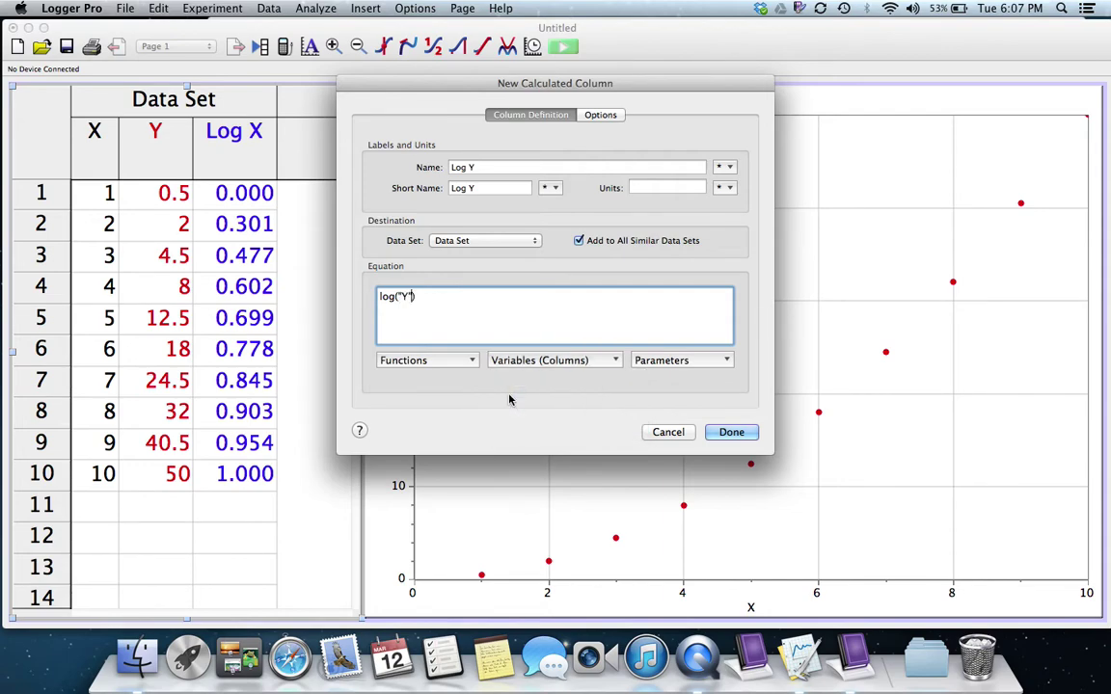
click(730, 432)
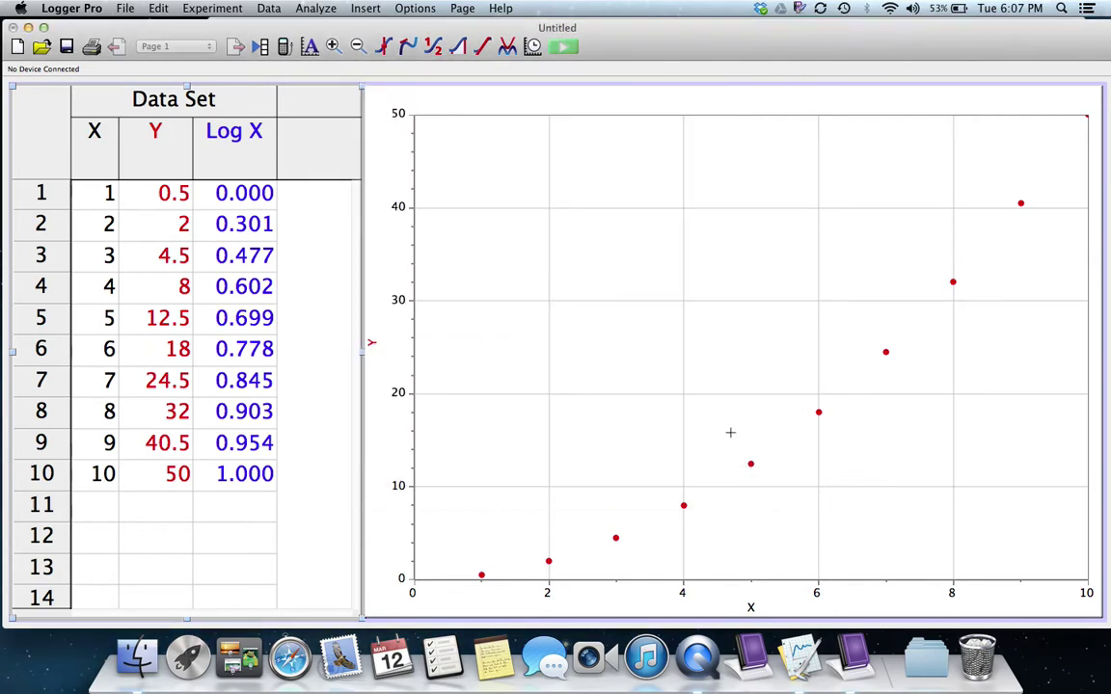
drag(320, 141, 353, 141)
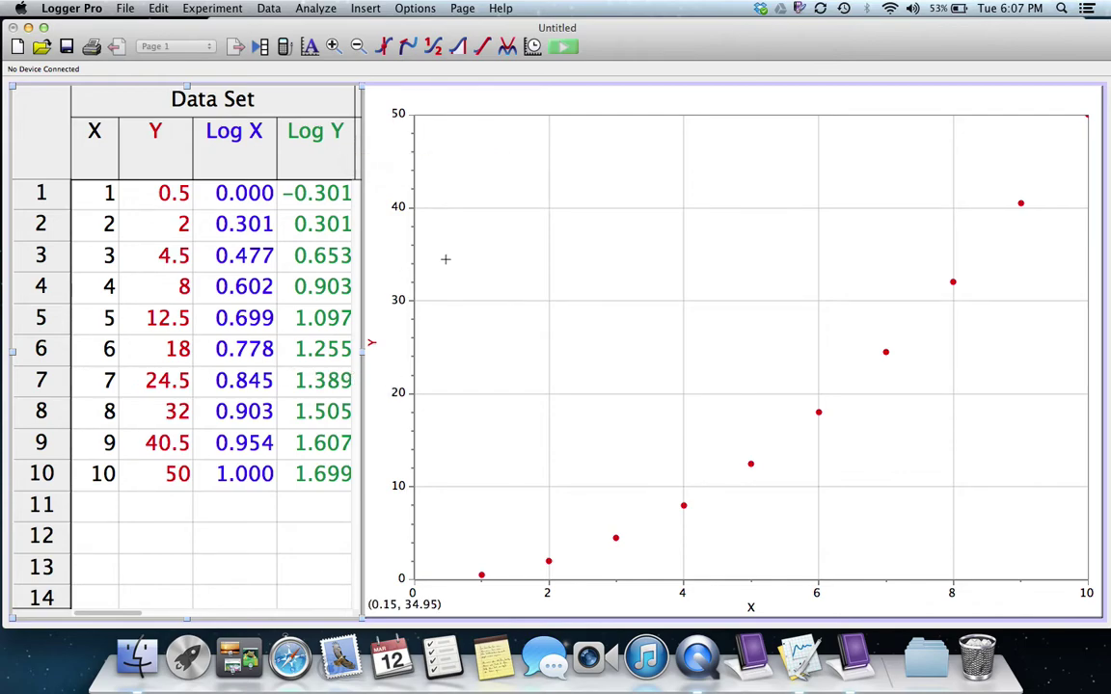
Set the graph's horizontal axis to Log X, plotting Y against Log X
click(425, 420)
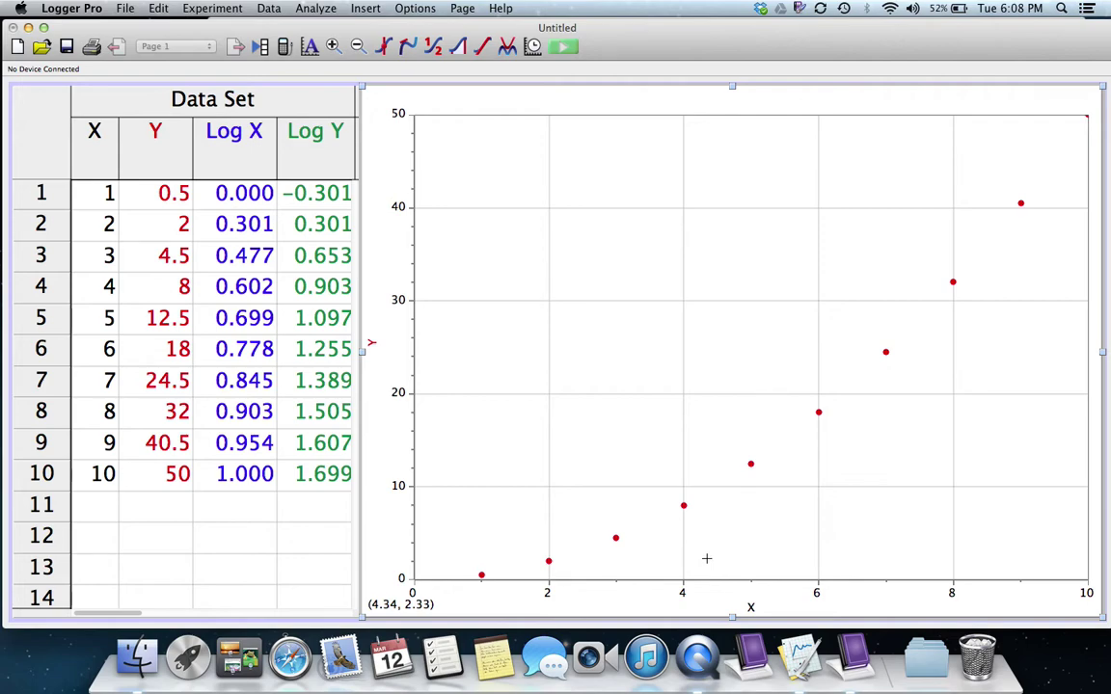
click(751, 609)
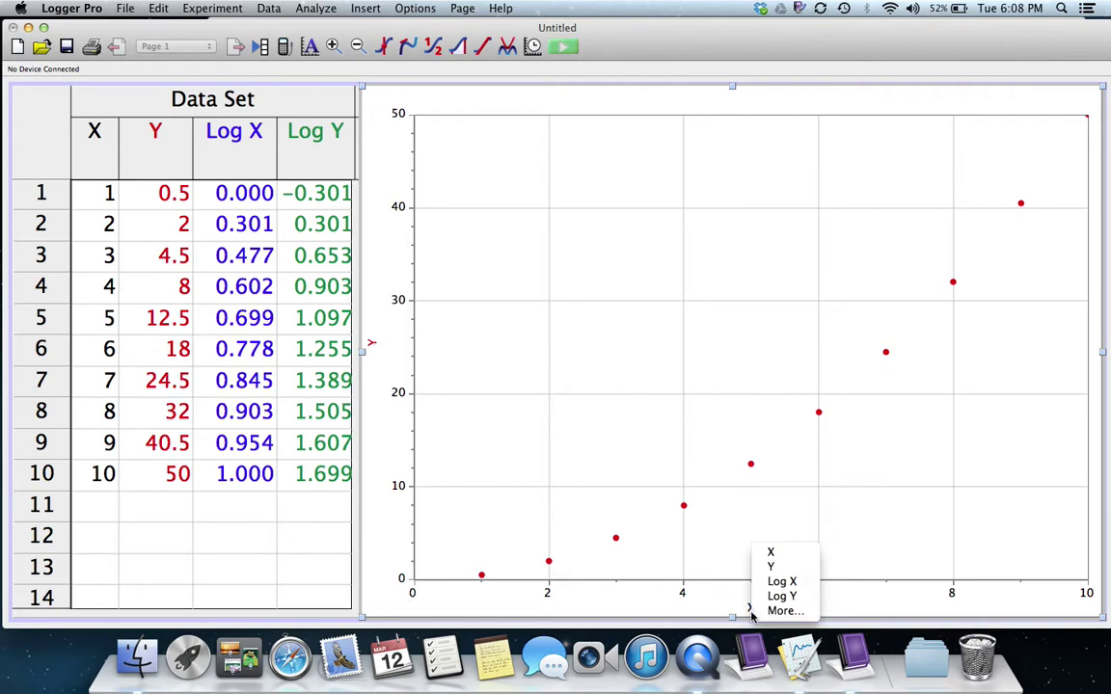
click(774, 583)
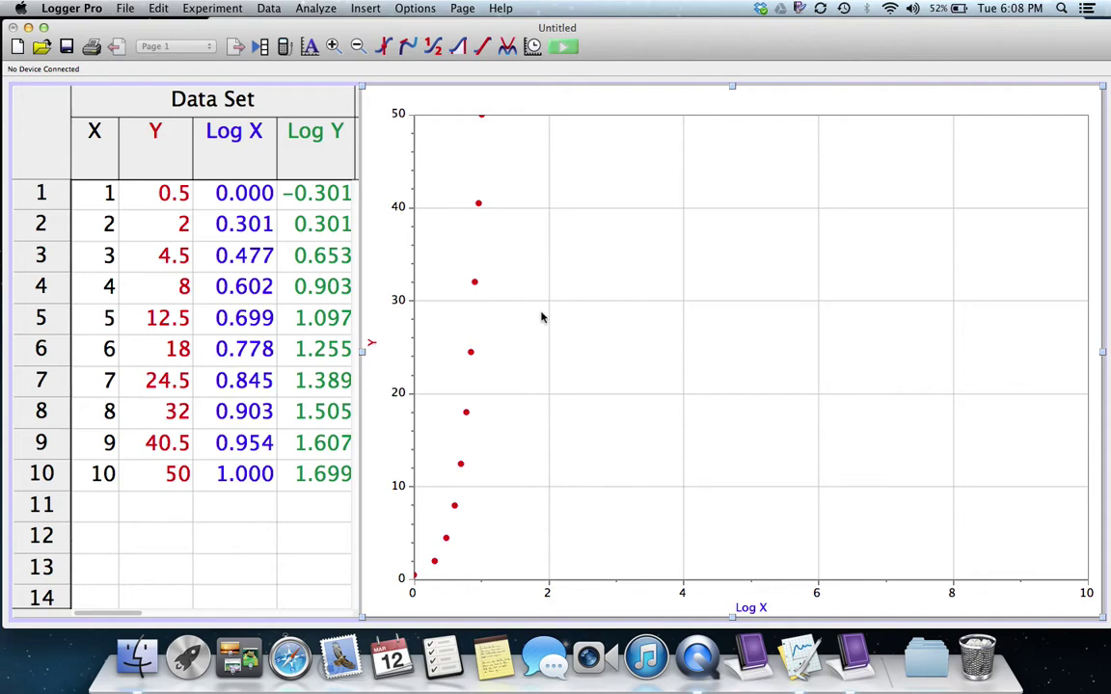
Autoscale the graph so the horizontal axis spans 0.0 to 1.0
click(323, 8)
click(323, 7)
click(323, 7)
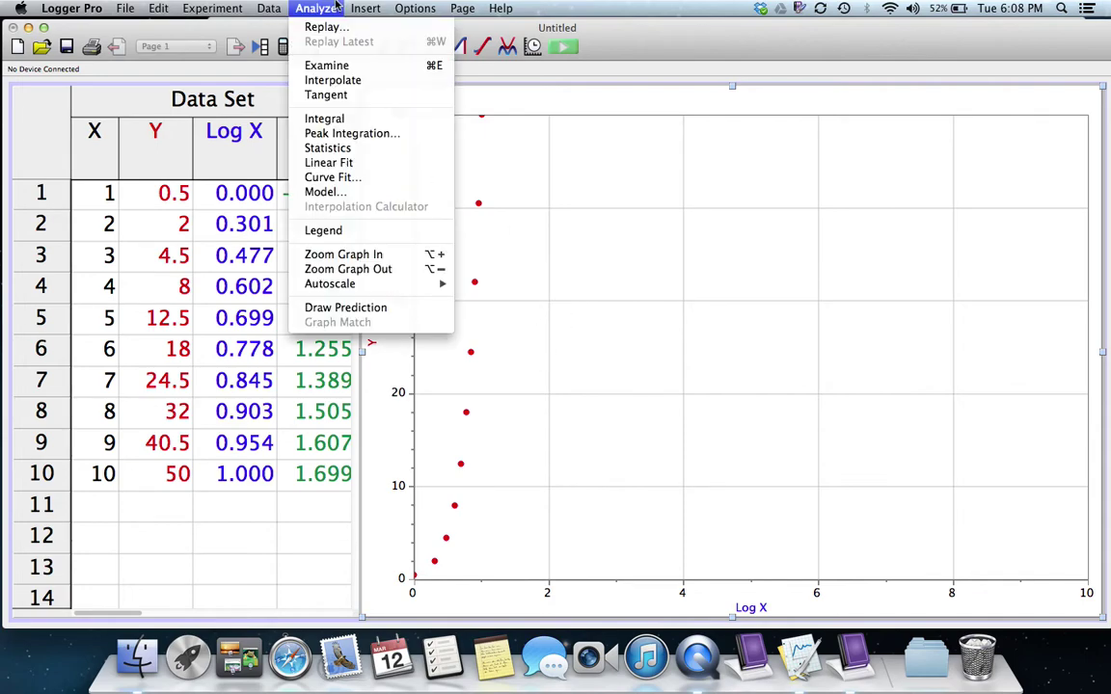
mouse_move(268, 8)
mouse_move(273, 109)
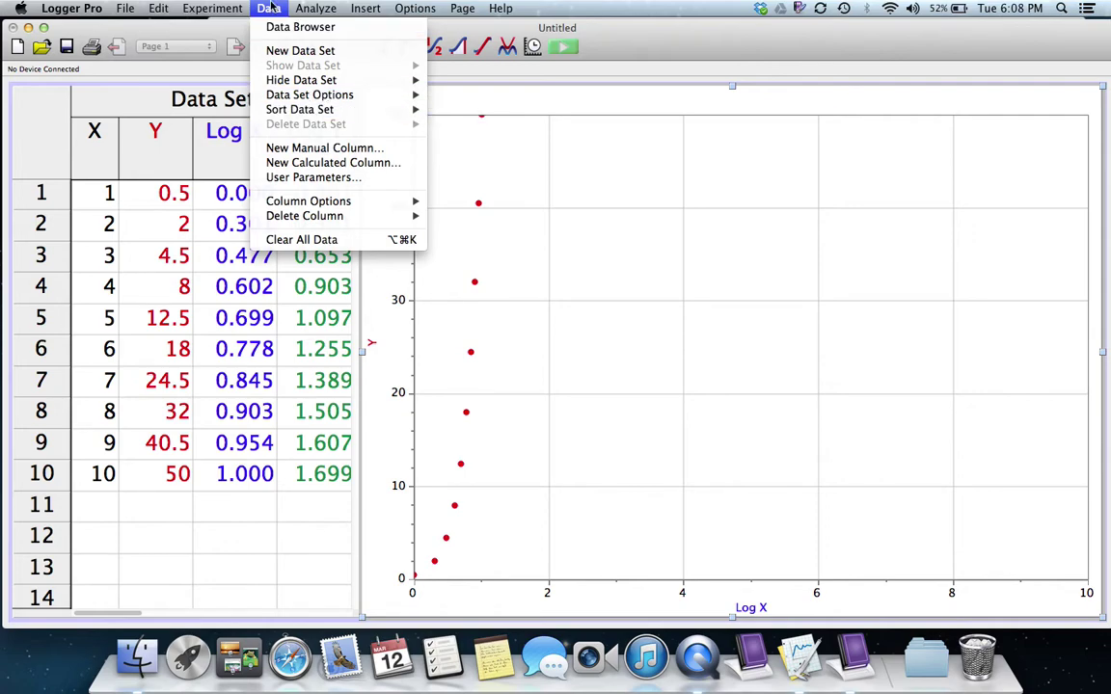
mouse_move(317, 9)
mouse_move(313, 285)
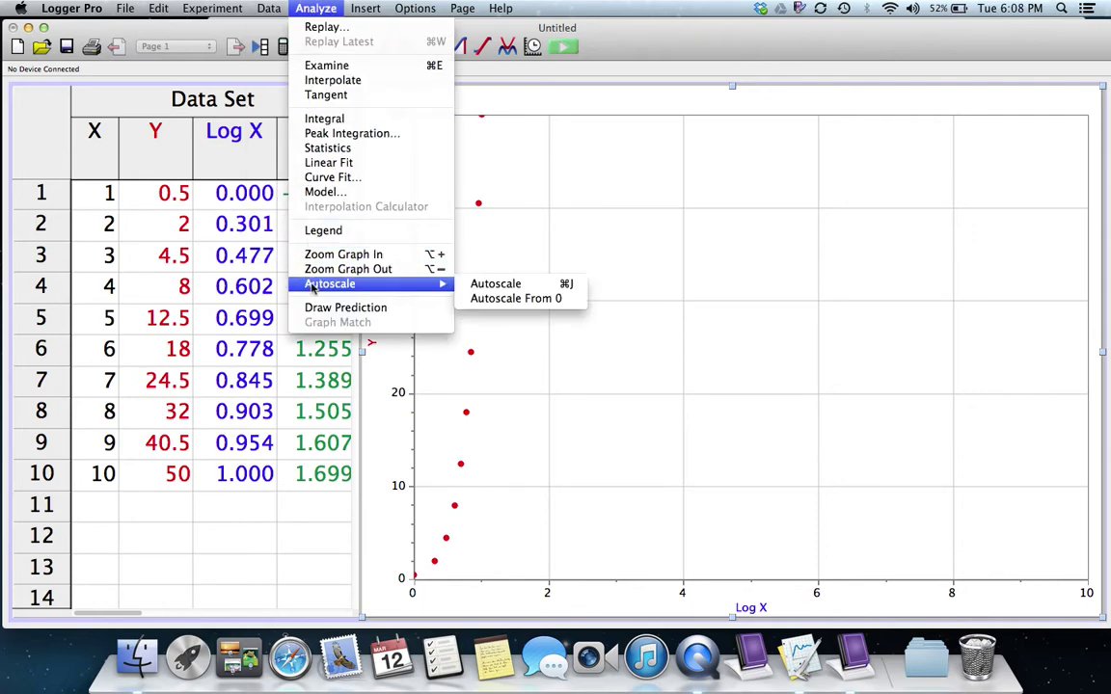
click(493, 285)
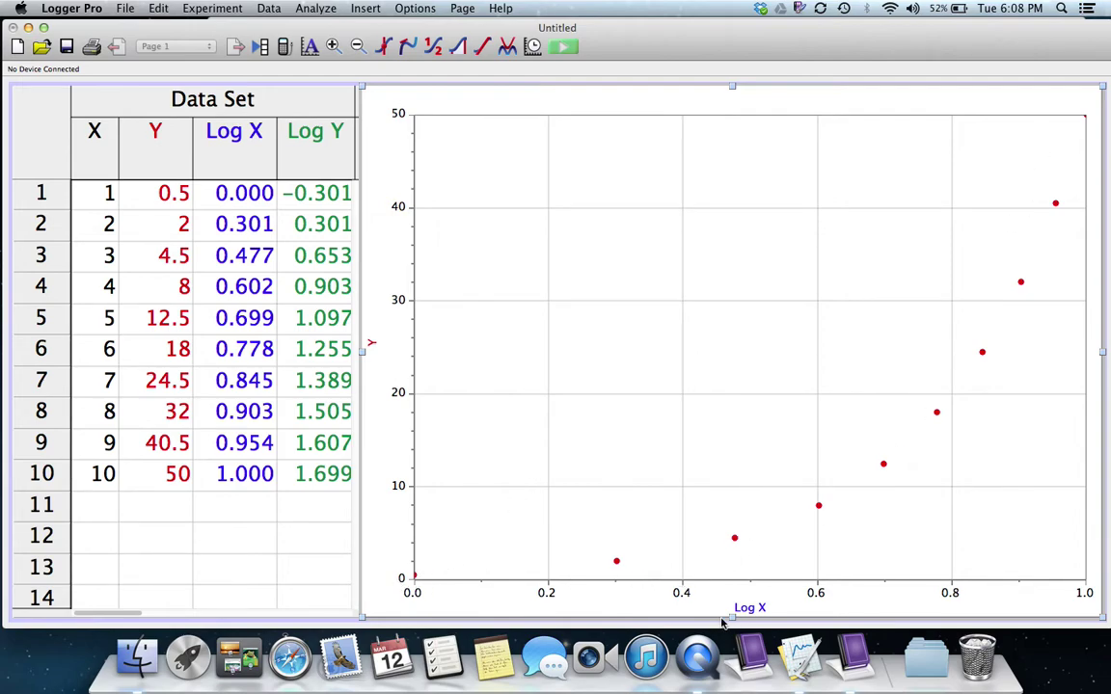
click(761, 609)
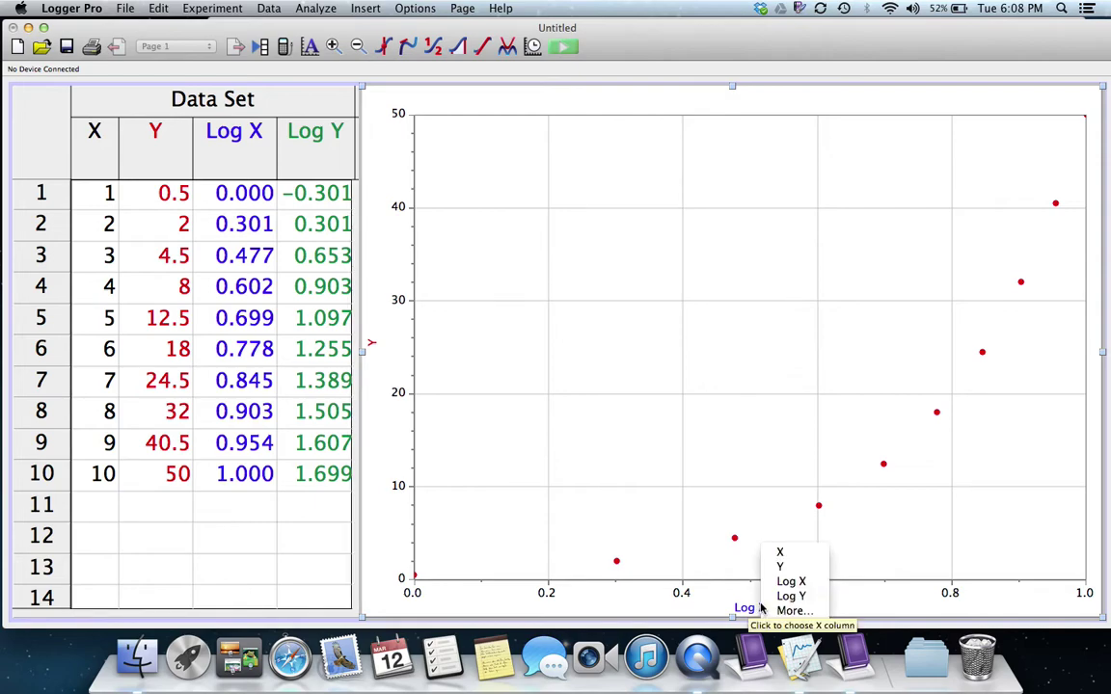
Set the horizontal axis back to X and the vertical axis to Log Y
click(789, 555)
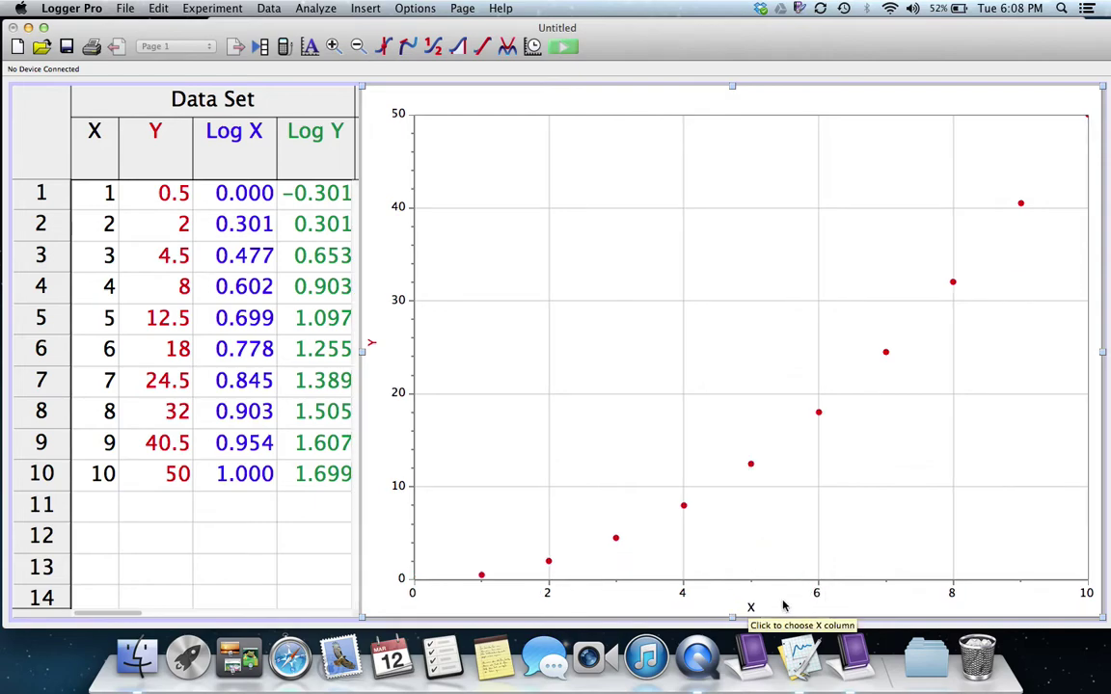
click(372, 346)
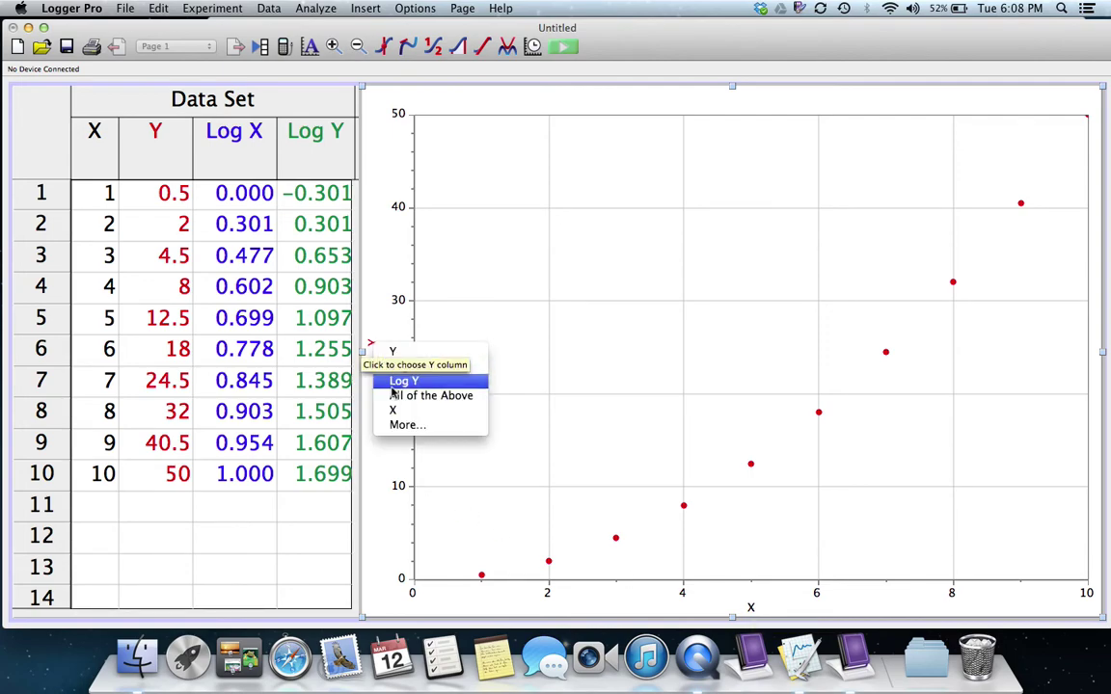
click(372, 290)
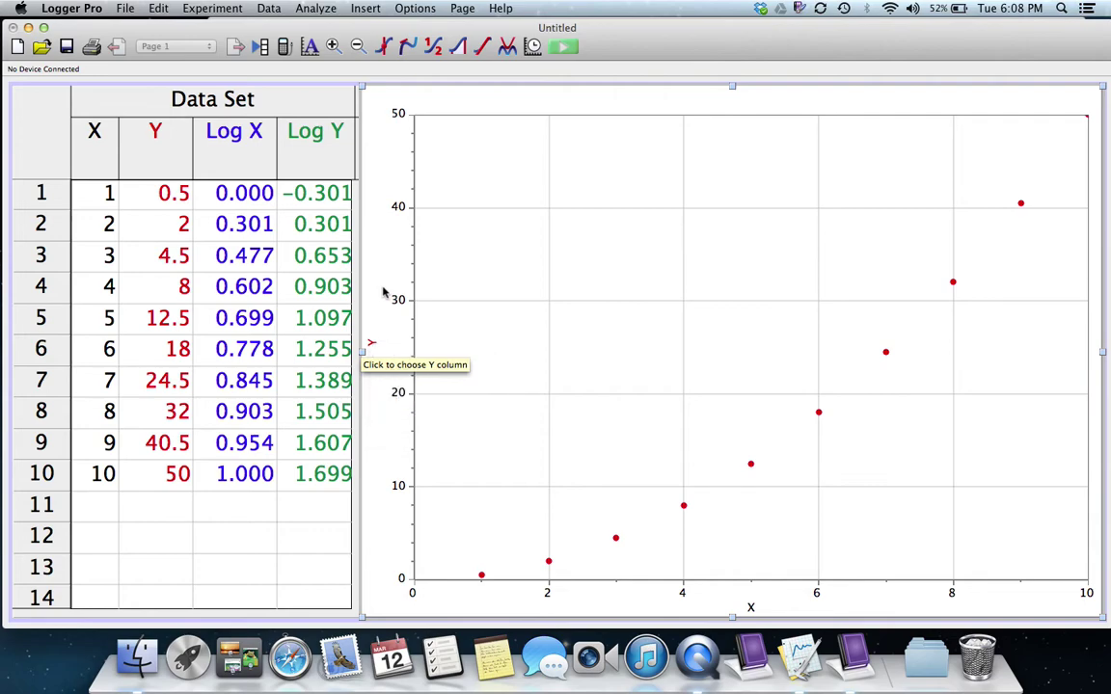
click(373, 345)
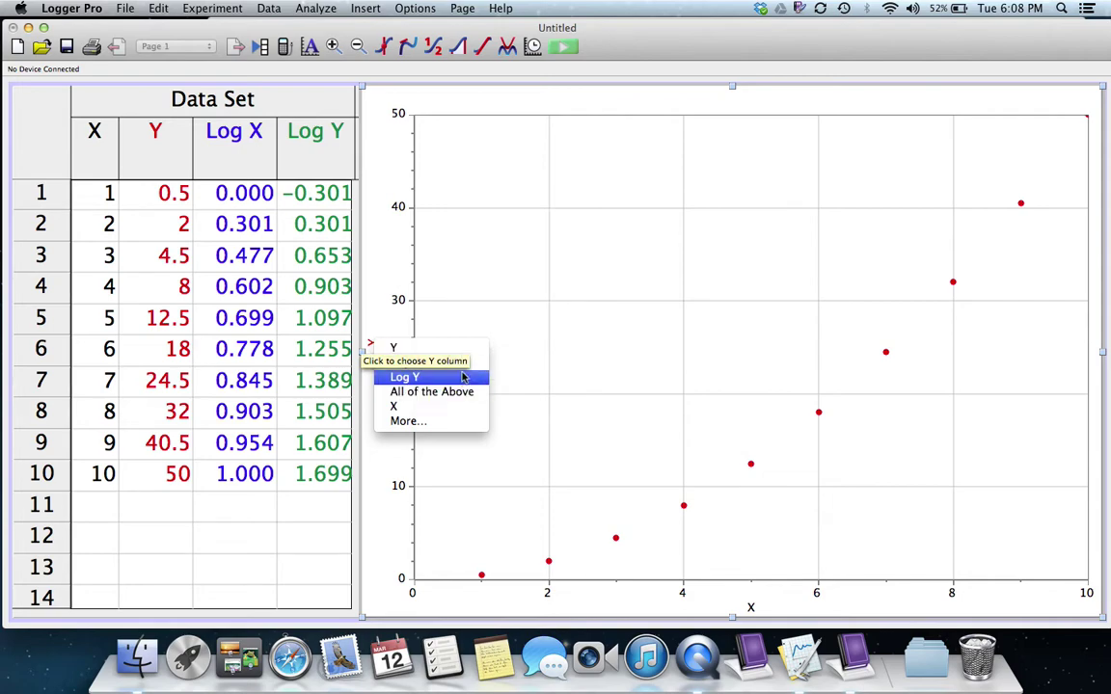
click(463, 377)
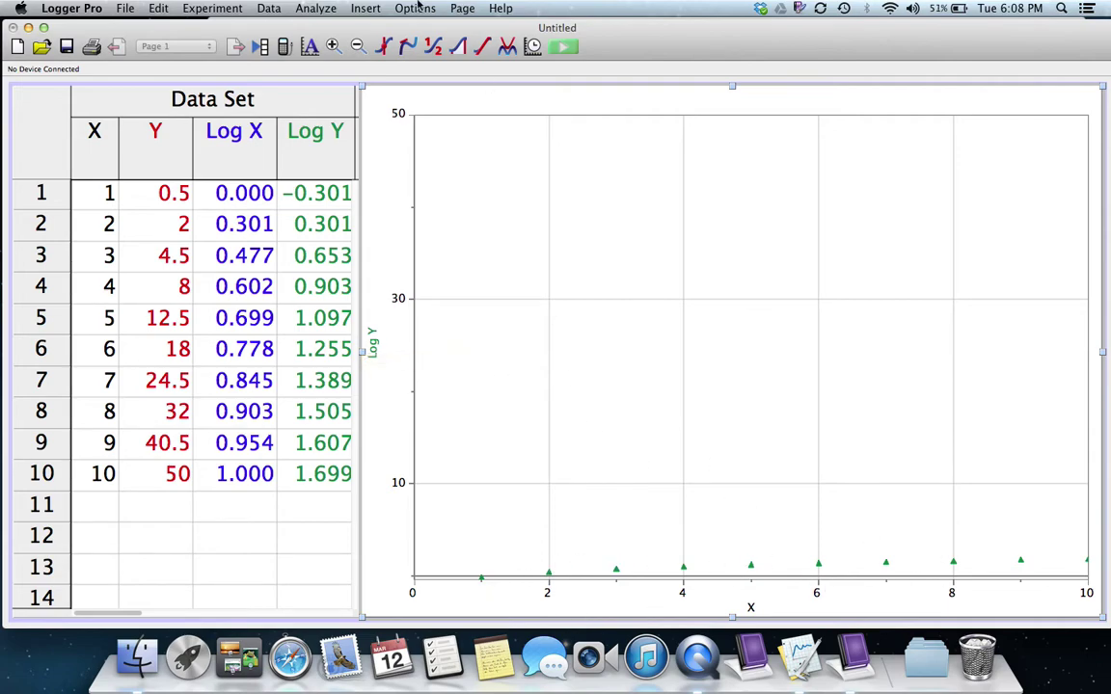
click(384, 8)
Autoscale, switch the horizontal axis to Log X, and autoscale again for the log-log plot
mouse_move(321, 8)
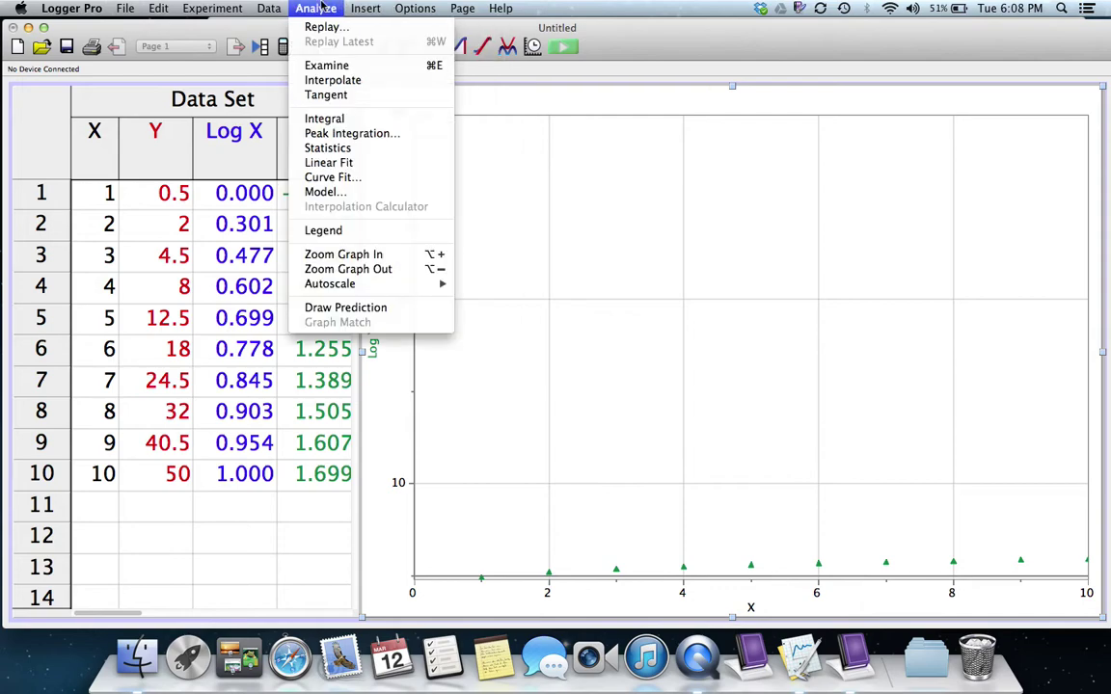
mouse_move(318, 284)
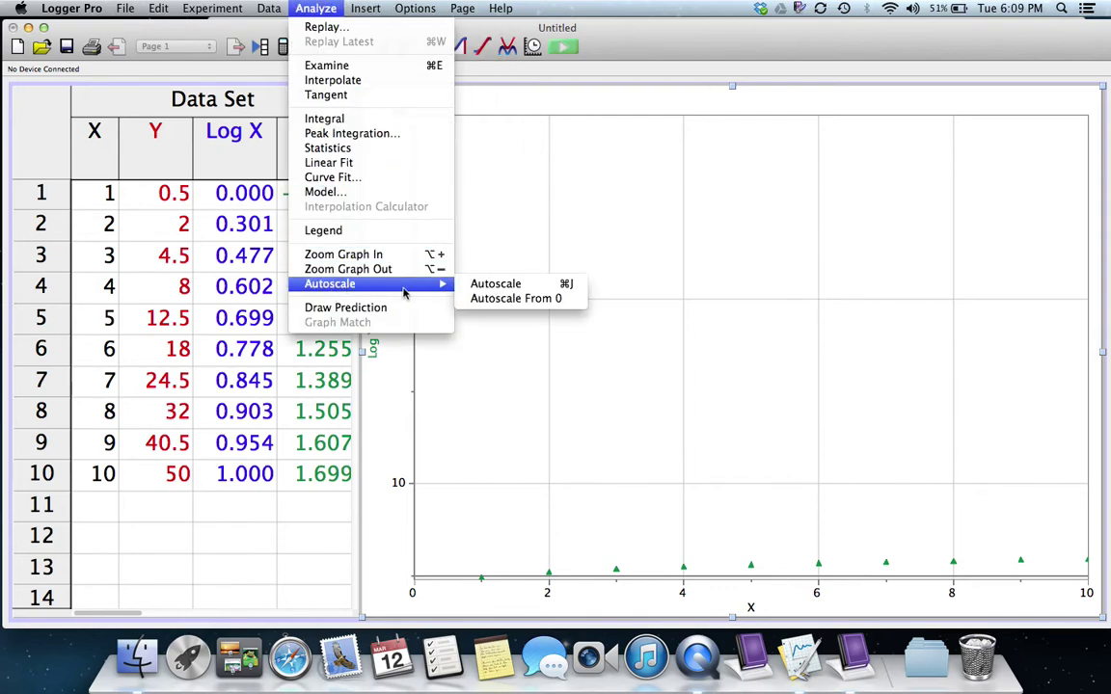
click(484, 288)
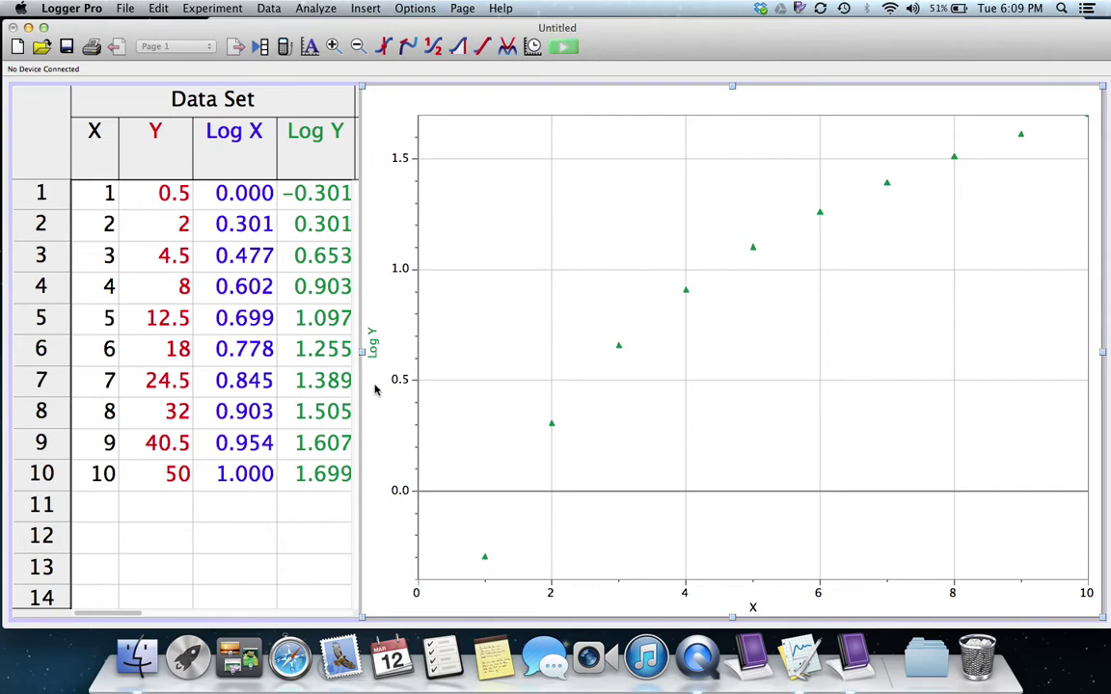
click(755, 609)
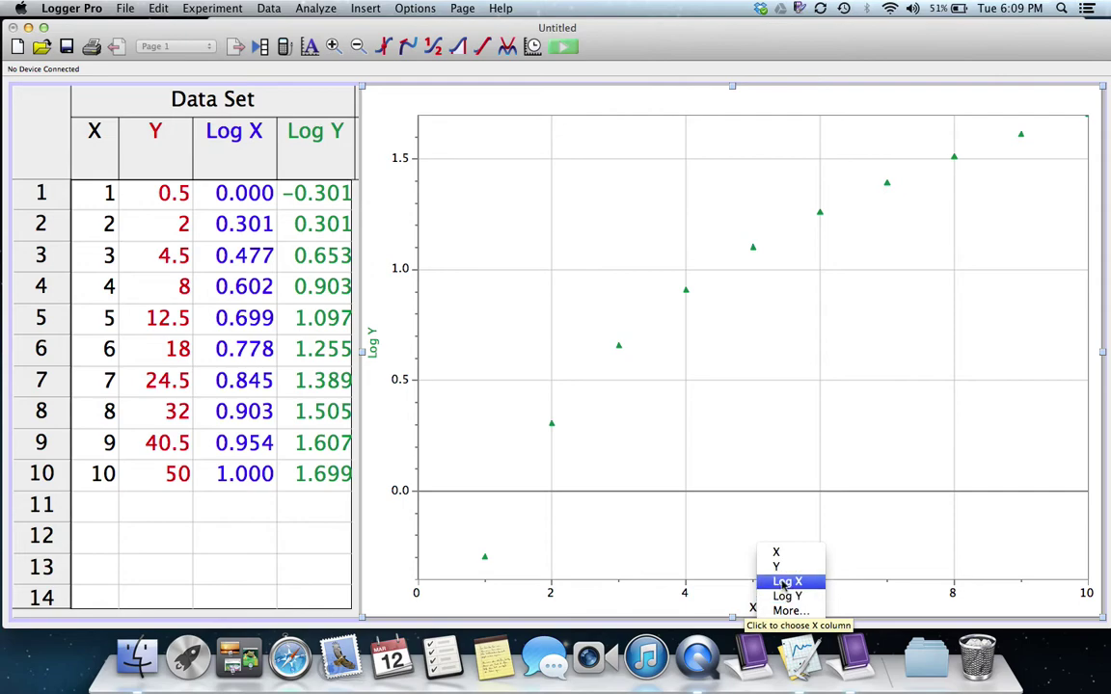
click(785, 583)
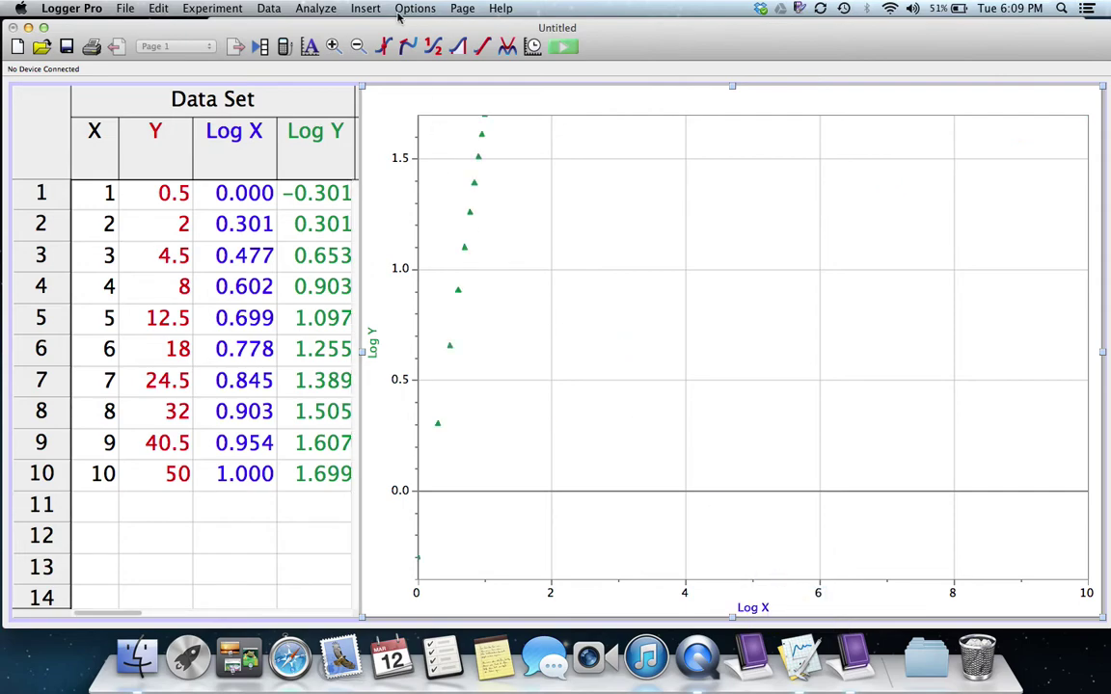
click(314, 7)
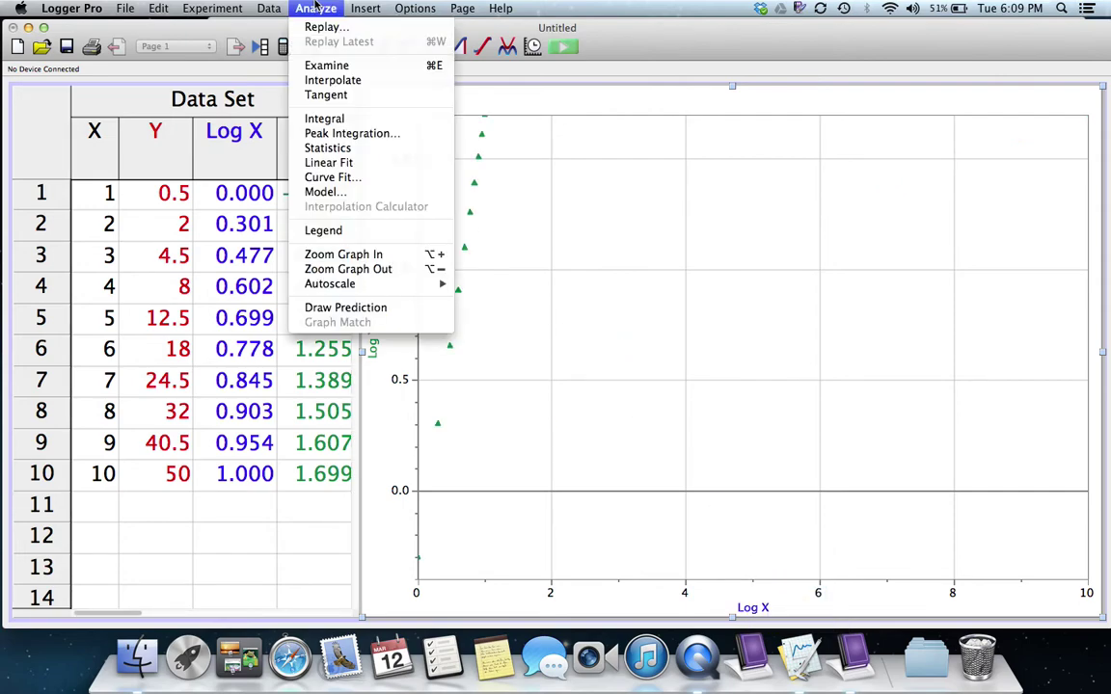
mouse_move(318, 282)
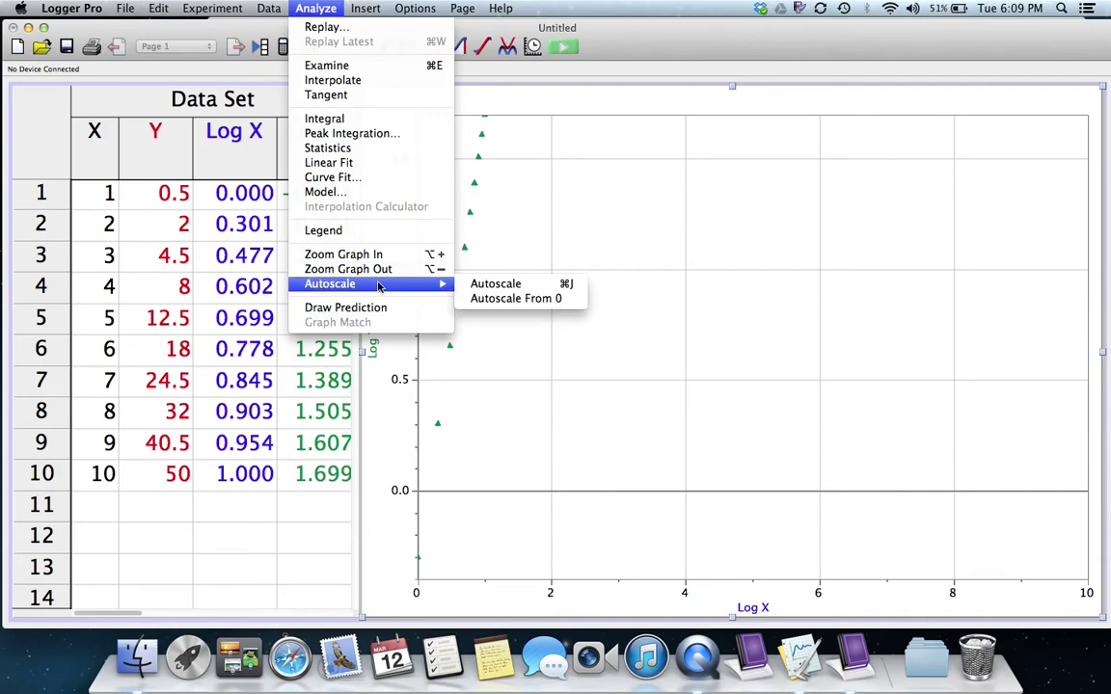
click(494, 284)
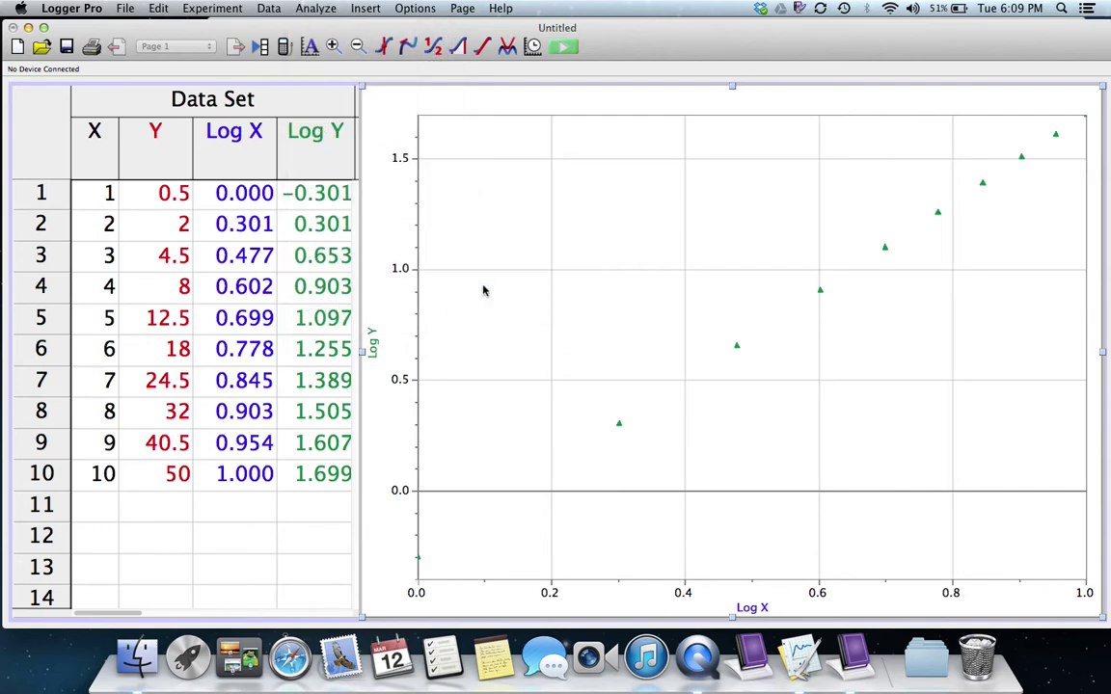
Apply a linear fit to the log-log points: slope 2.000, intercept −0.3010
click(480, 53)
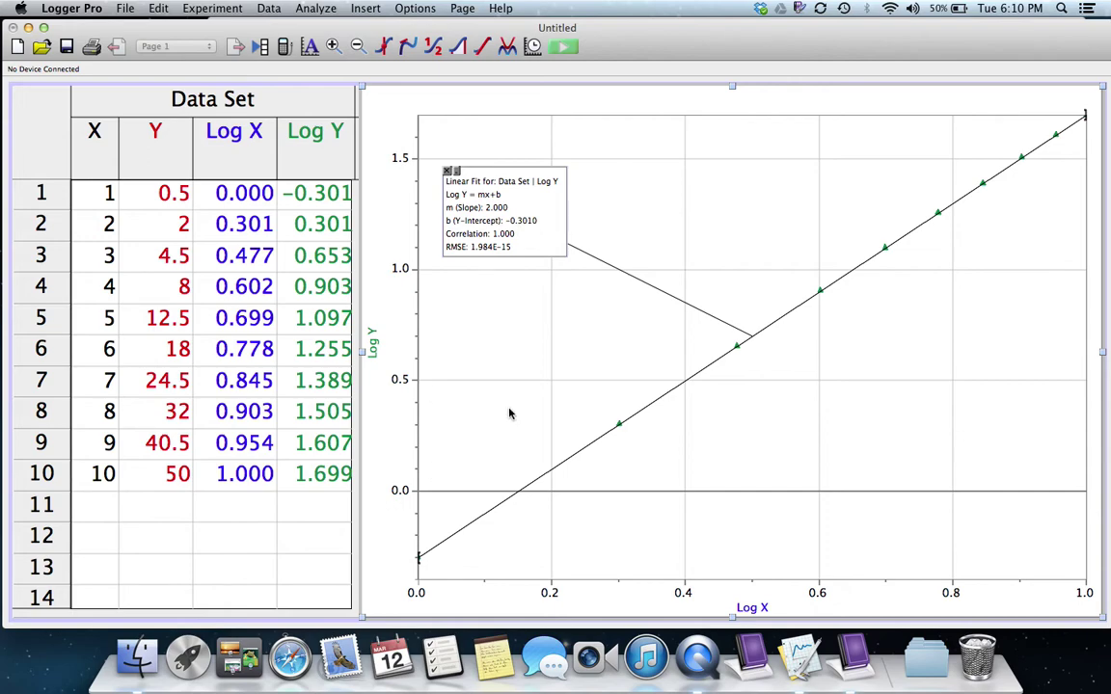
Handwrite y = 2x + -.301 in the notebook below the underlined y = ½x²
key(super+Tab)
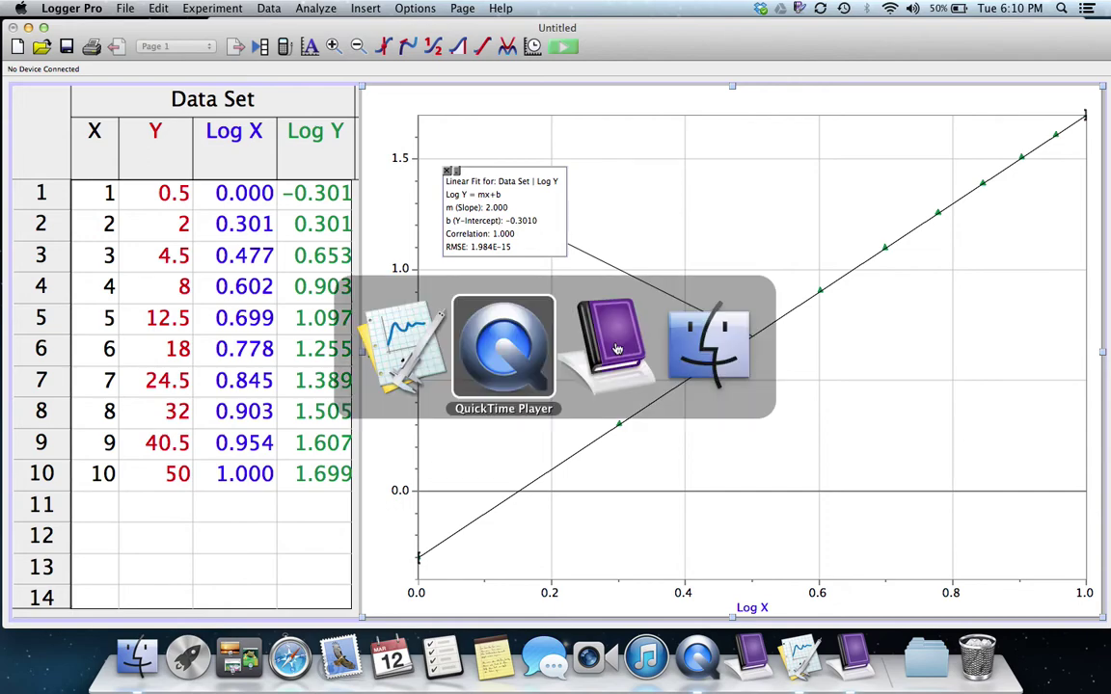
click(614, 345)
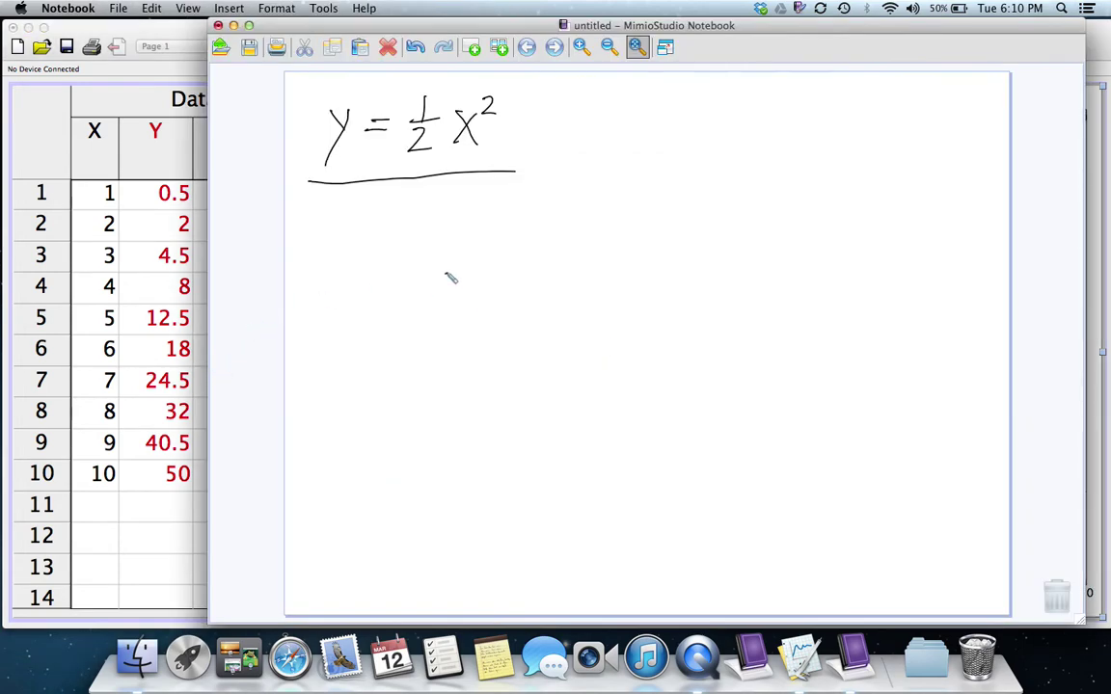
mouse_move(445, 273)
mouse_down()
mouse_move(453, 298)
mouse_move(430, 337)
mouse_up()
mouse_move(479, 285)
mouse_down()
mouse_move(551, 258)
mouse_move(527, 302)
mouse_move(570, 301)
mouse_up()
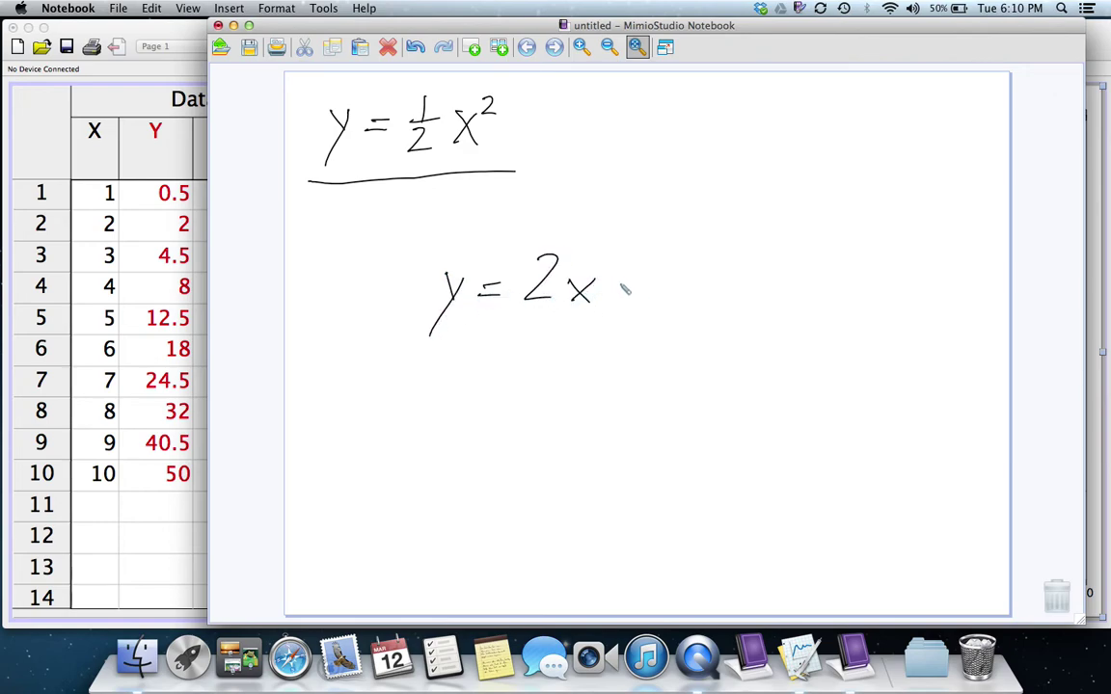
mouse_move(623, 274)
mouse_down()
mouse_move(621, 297)
mouse_move(676, 282)
mouse_move(661, 301)
mouse_up()
click(644, 300)
key(super+Tab)
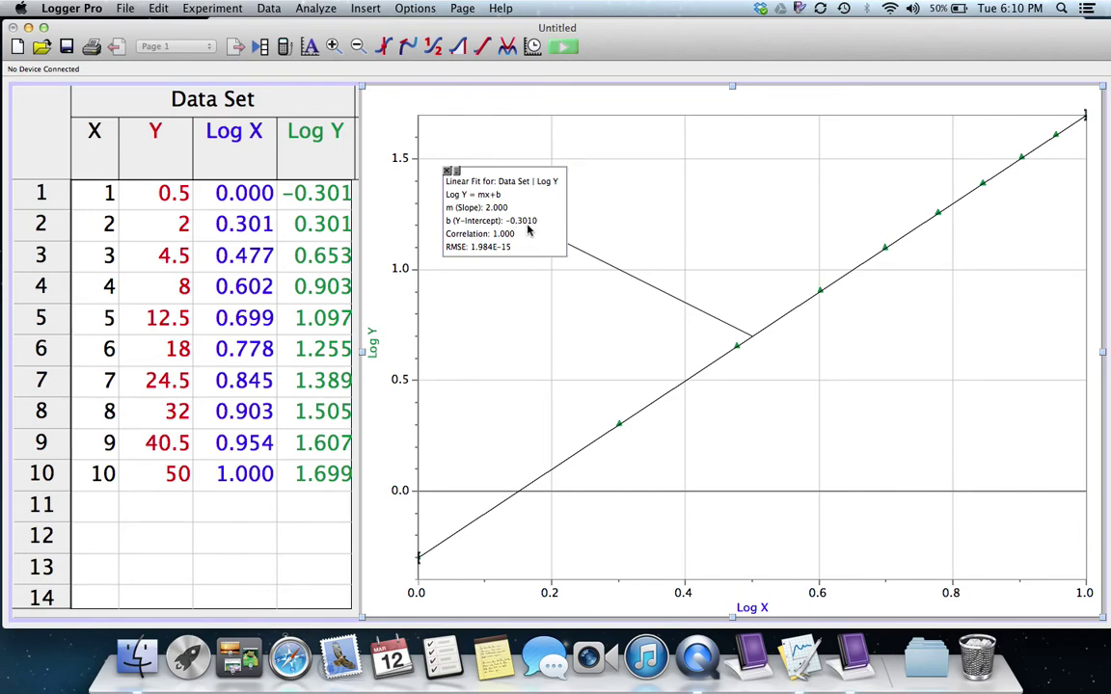
key(super+Tab)
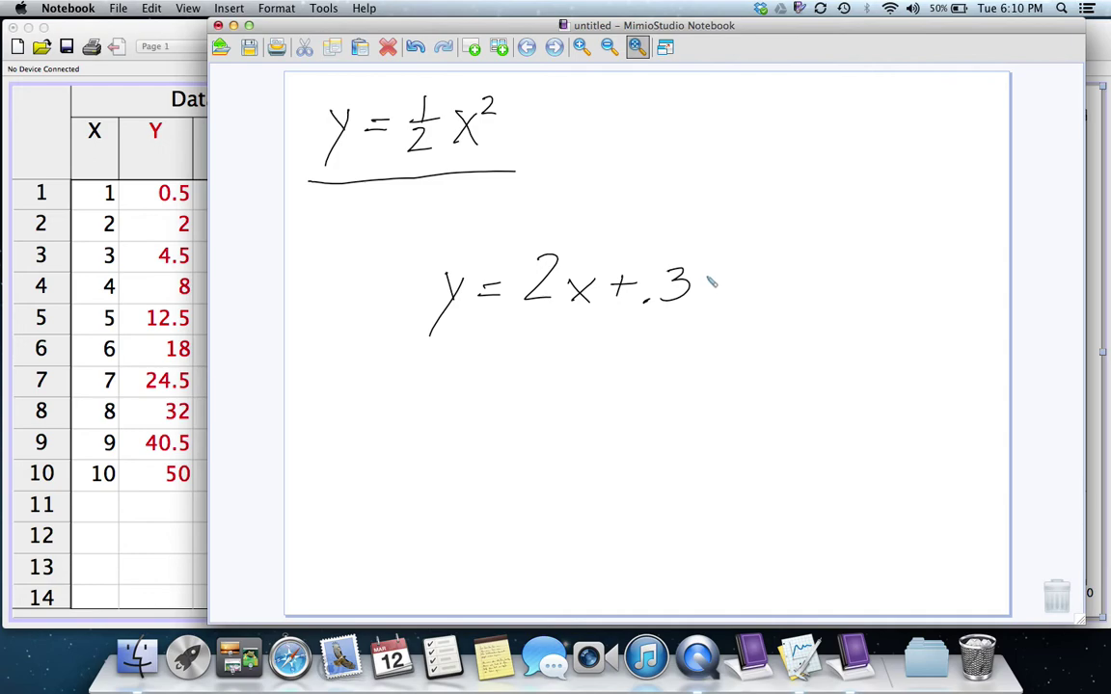
mouse_move(712, 280)
mouse_down()
mouse_move(719, 301)
mouse_move(724, 273)
mouse_move(740, 299)
mouse_up()
drag(638, 277, 657, 275)
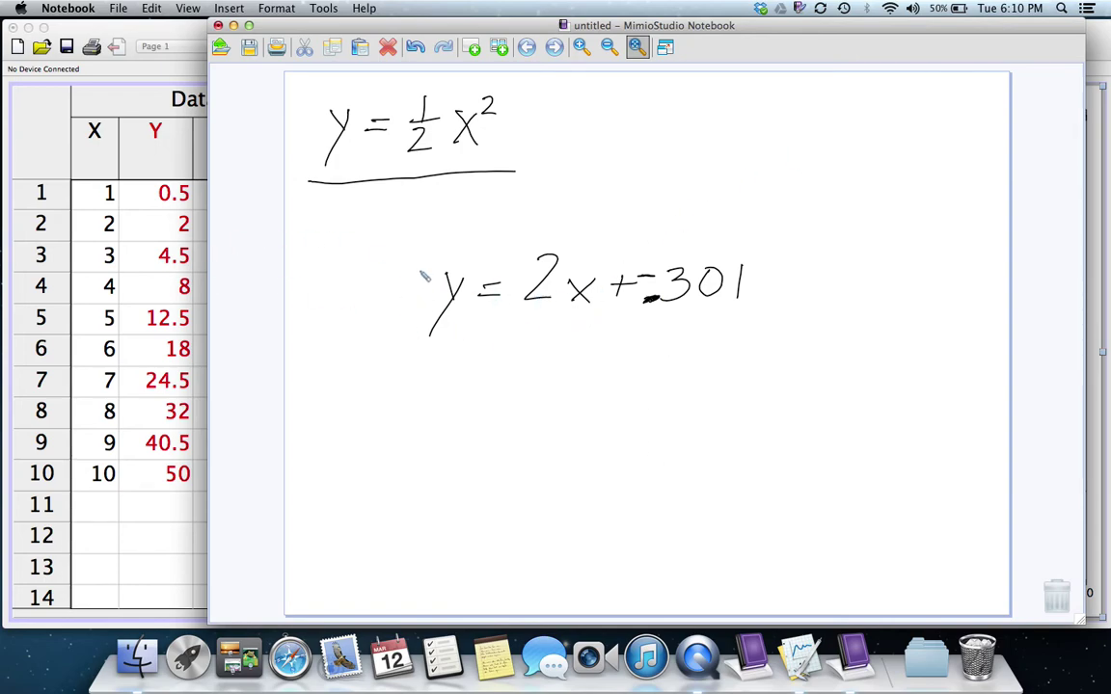
Show the MimioStudio Tools drawing palette from the Tools menu
click(324, 8)
click(305, 67)
click(328, 9)
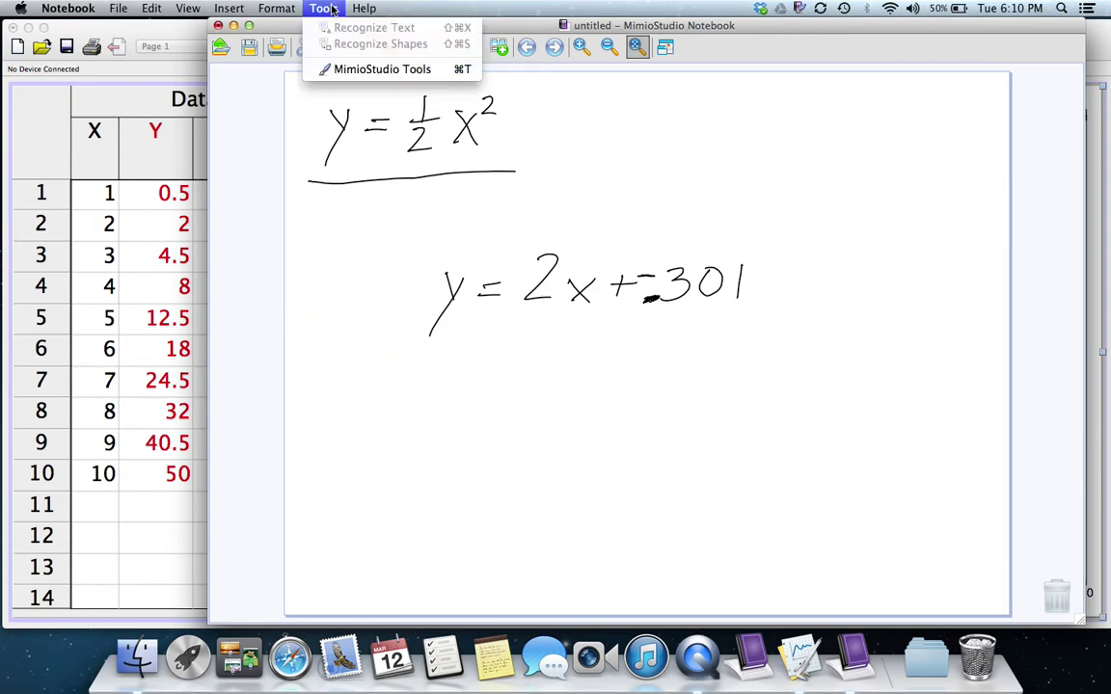
click(306, 68)
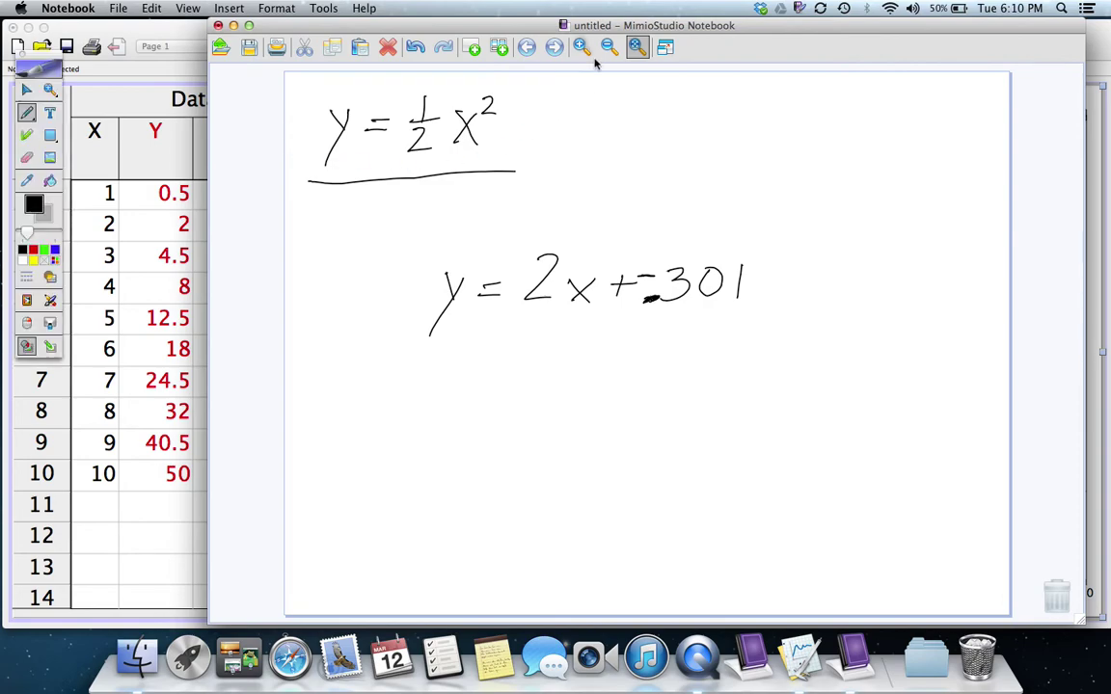
Shift the notebook left, then in red bracket y and x and write log y and log x
drag(611, 29, 453, 31)
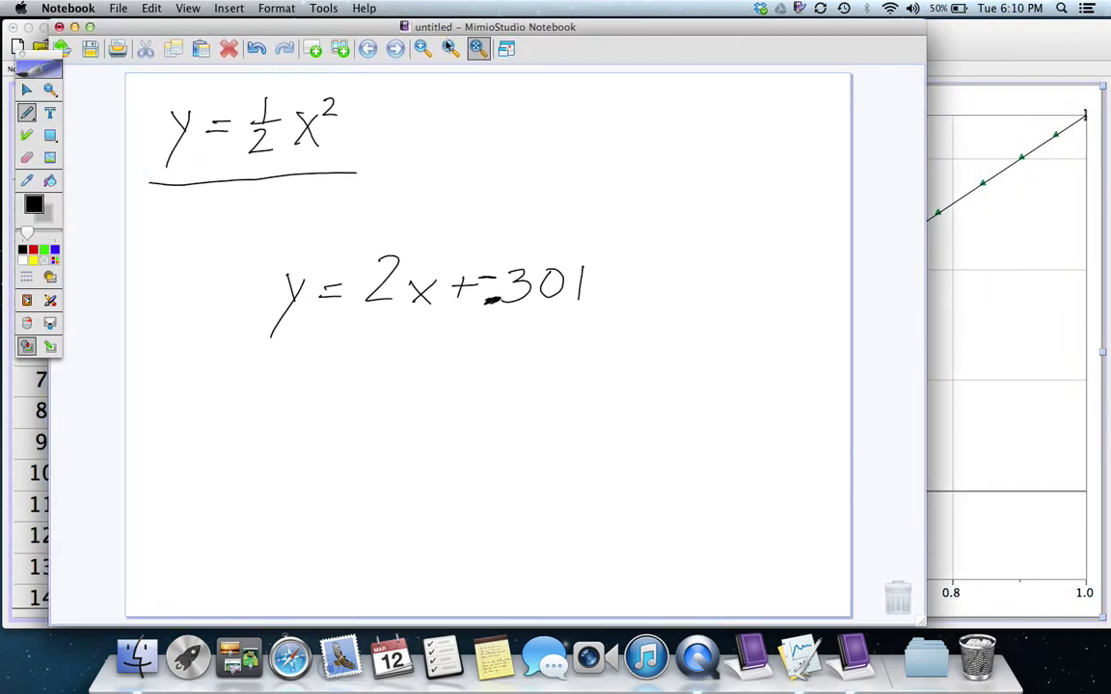
click(33, 251)
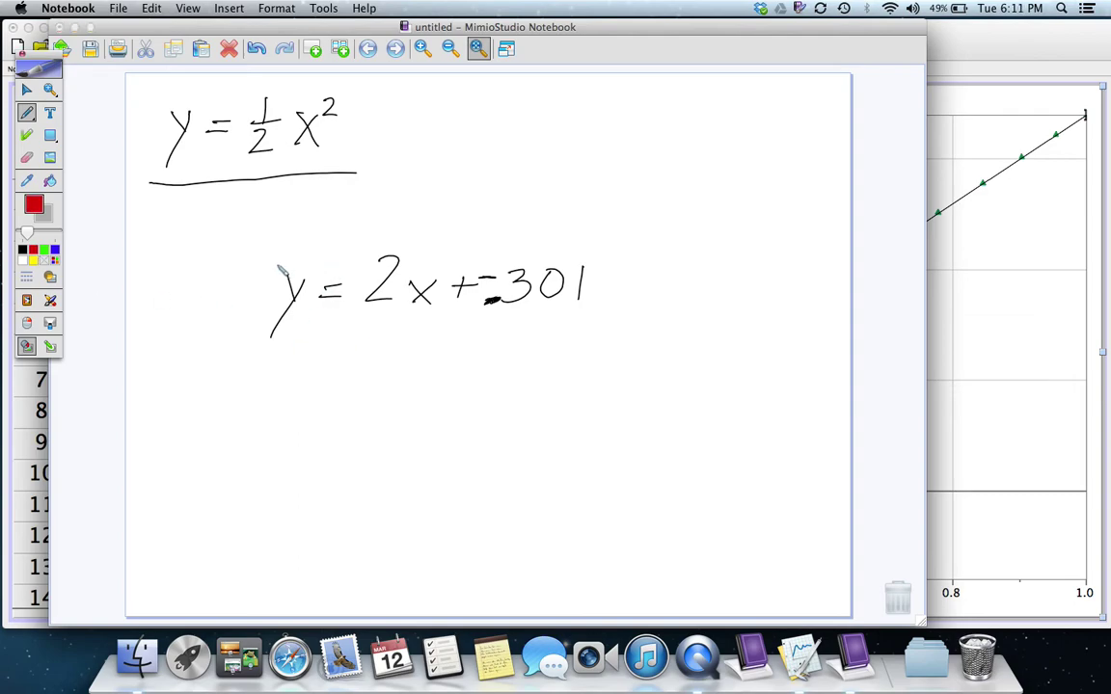
mouse_move(278, 267)
mouse_down()
mouse_move(274, 316)
mouse_move(311, 316)
mouse_up()
mouse_move(221, 362)
mouse_down()
mouse_move(221, 395)
mouse_move(241, 379)
mouse_move(261, 400)
mouse_move(296, 404)
mouse_up()
mouse_move(408, 272)
mouse_down()
mouse_move(418, 309)
mouse_move(440, 285)
mouse_move(440, 318)
mouse_up()
mouse_move(426, 378)
mouse_down()
mouse_move(421, 407)
mouse_move(436, 397)
mouse_move(445, 423)
mouse_move(482, 408)
mouse_move(467, 409)
mouse_up()
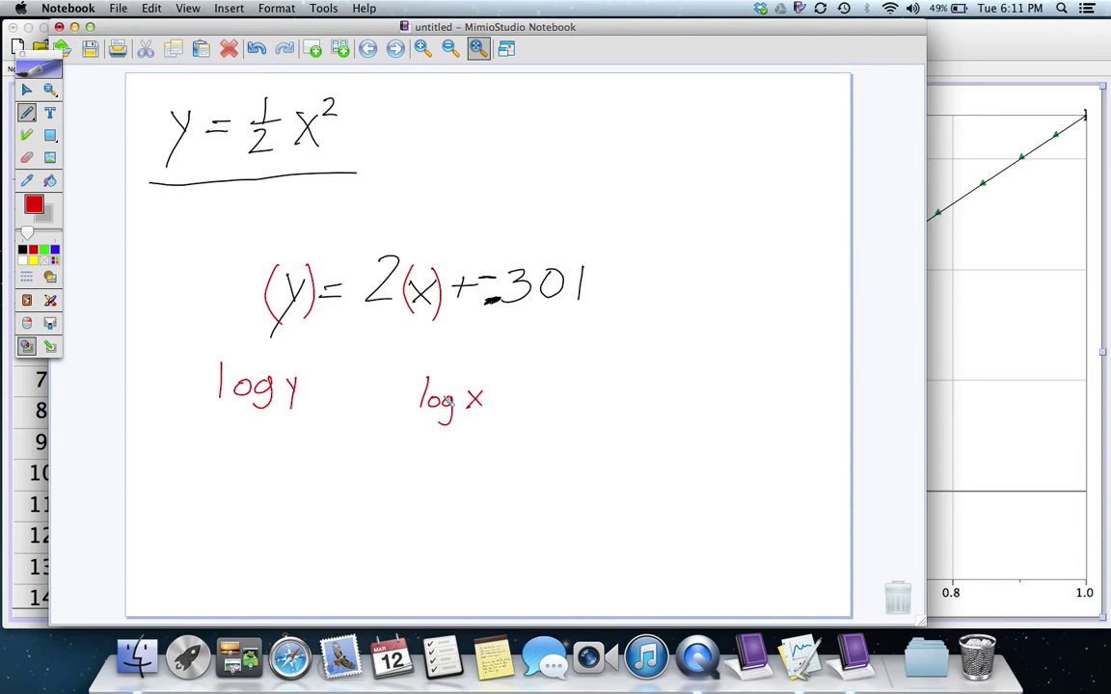
In black, complete log y = 2·log x + -.301 and box the right-hand side
click(24, 249)
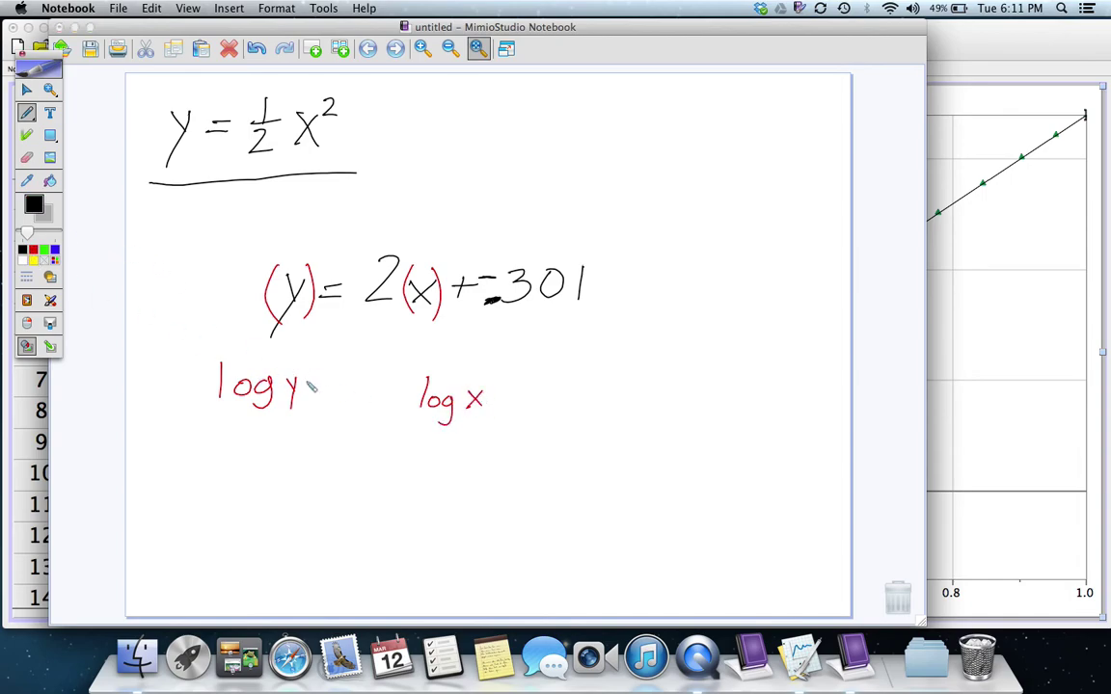
drag(316, 379, 332, 379)
drag(315, 389, 403, 411)
click(412, 393)
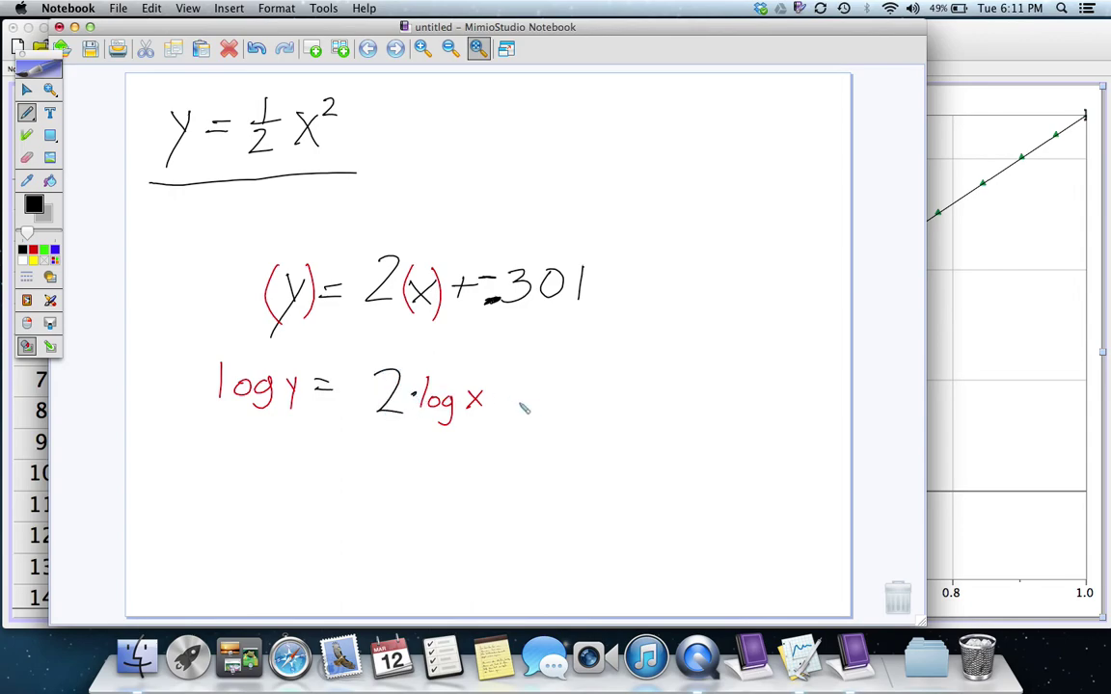
mouse_move(507, 384)
mouse_down()
mouse_move(507, 406)
mouse_move(519, 394)
mouse_move(590, 394)
mouse_move(579, 406)
mouse_move(611, 387)
mouse_move(626, 406)
mouse_up()
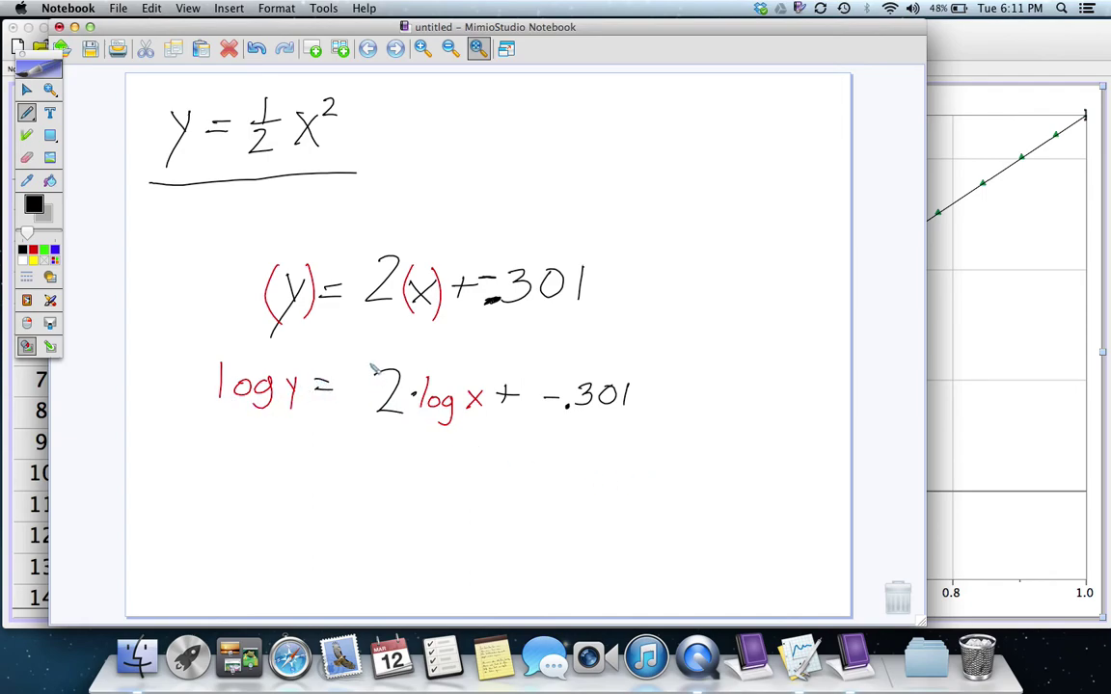
mouse_move(368, 366)
mouse_down()
mouse_move(405, 422)
mouse_move(545, 437)
mouse_move(643, 431)
mouse_move(643, 369)
mouse_move(369, 364)
mouse_up()
mouse_move(279, 471)
mouse_down()
mouse_move(274, 516)
mouse_move(320, 473)
mouse_move(303, 486)
mouse_move(368, 480)
mouse_up()
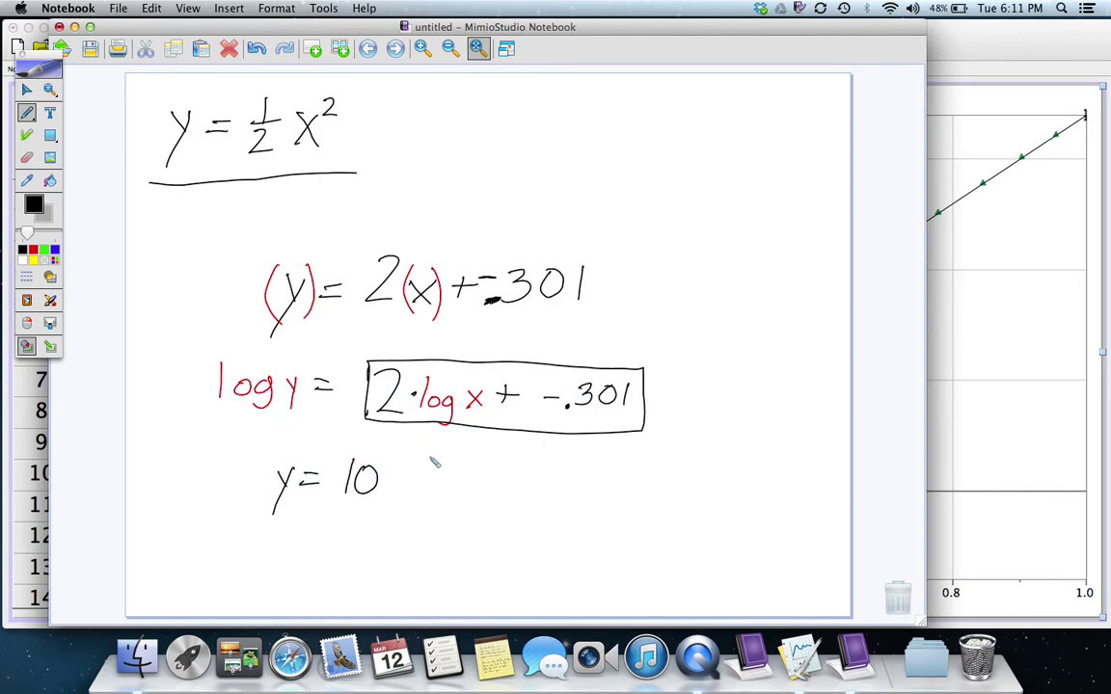
Write y = 10^(2 log x + -.301), then split it into 10^(2 log x)·10^(-.301)
mouse_move(382, 457)
mouse_down()
mouse_move(424, 476)
mouse_move(469, 466)
mouse_up()
drag(462, 459, 462, 473)
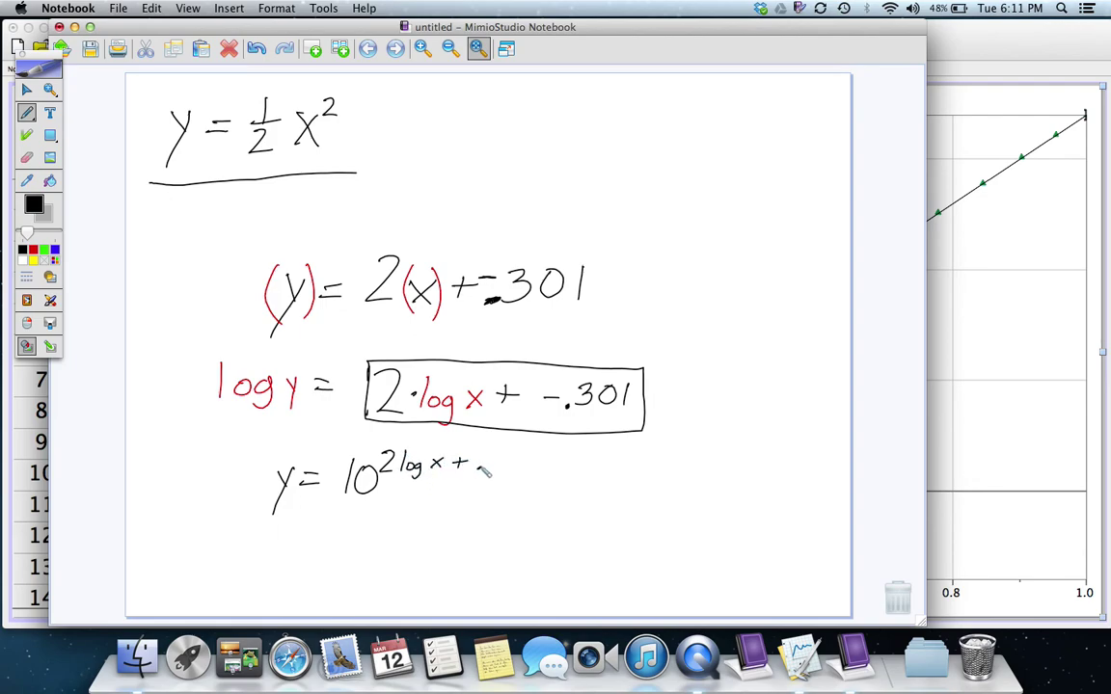
mouse_move(487, 453)
mouse_down()
mouse_move(489, 467)
mouse_move(501, 454)
mouse_move(517, 467)
mouse_up()
mouse_move(305, 532)
mouse_down()
mouse_move(358, 532)
mouse_move(352, 543)
mouse_move(368, 530)
mouse_move(366, 551)
mouse_move(373, 531)
mouse_move(394, 524)
mouse_move(385, 513)
mouse_move(386, 532)
mouse_move(406, 519)
mouse_move(441, 522)
mouse_up()
drag(441, 511, 433, 523)
click(459, 536)
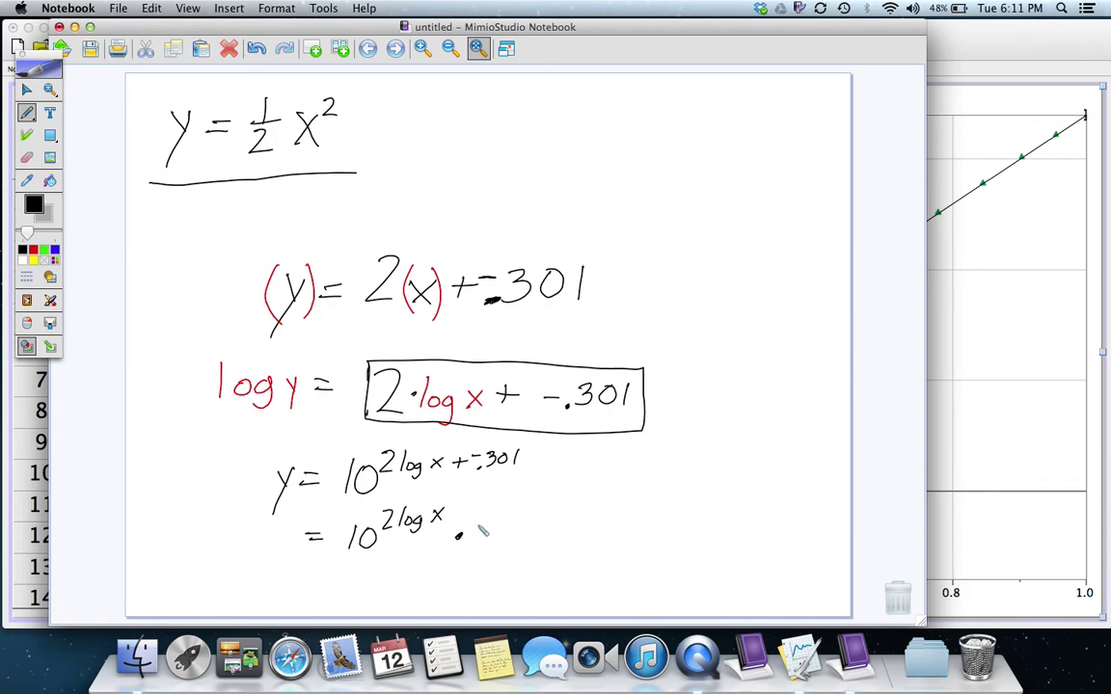
mouse_move(486, 522)
mouse_down()
mouse_move(484, 546)
mouse_move(495, 546)
mouse_move(501, 522)
mouse_move(536, 514)
mouse_up()
mouse_move(554, 500)
mouse_down()
mouse_move(549, 511)
mouse_move(555, 501)
mouse_up()
drag(565, 500, 564, 514)
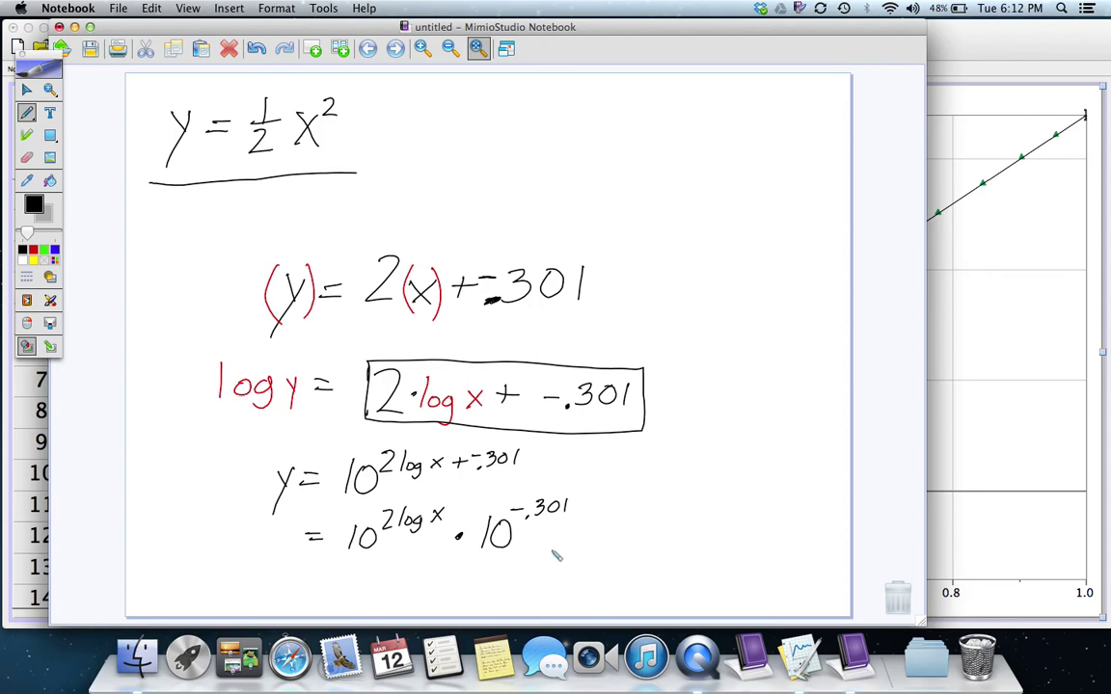
Replace 10^(-.301) with .5 and move the 2 into the power, giving 10^(log x²)·.5
click(483, 590)
mouse_move(499, 568)
mouse_down()
mouse_move(495, 590)
mouse_move(516, 565)
mouse_up()
click(451, 581)
mouse_move(389, 513)
mouse_down()
mouse_move(402, 497)
mouse_move(447, 502)
mouse_up()
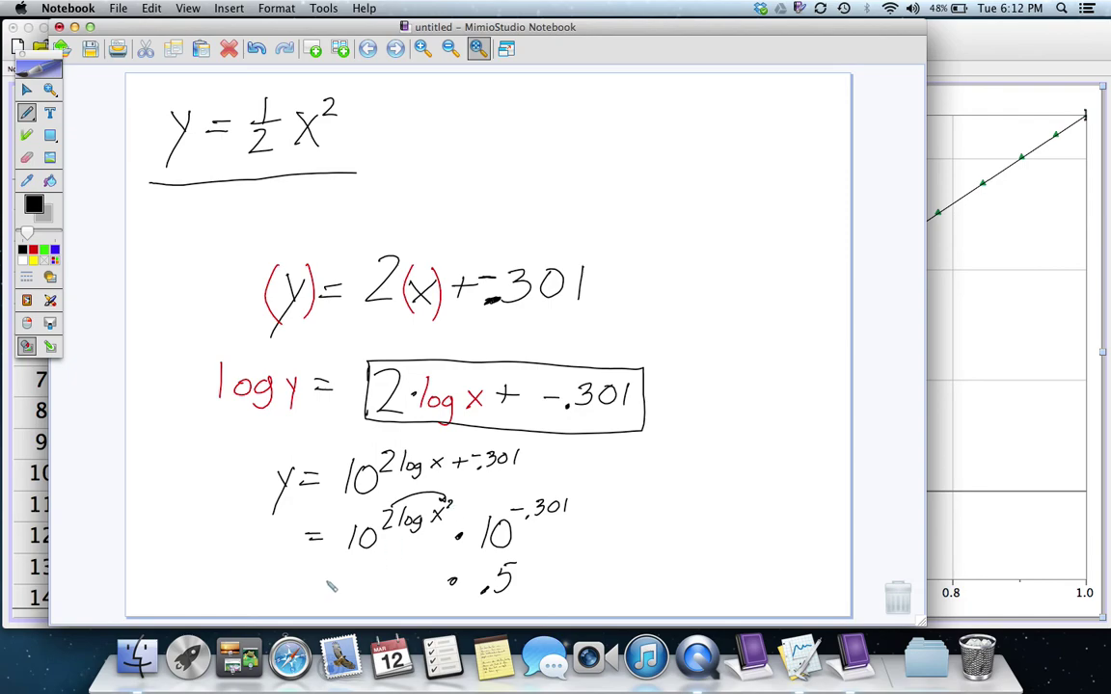
mouse_move(349, 569)
mouse_down()
mouse_move(368, 596)
mouse_move(371, 574)
mouse_move(410, 565)
mouse_up()
drag(318, 570, 336, 580)
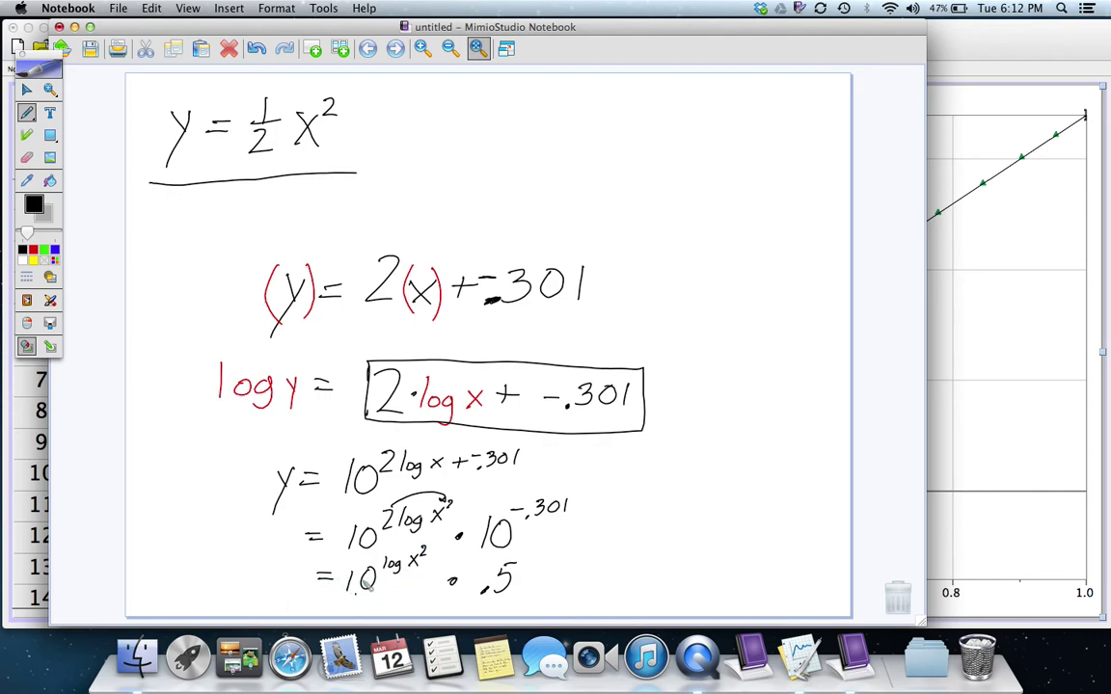
Simplify to x²·.5 = ½x², arrow it to the top equation, and bring Logger Pro forward
drag(558, 571, 577, 570)
mouse_move(559, 582)
mouse_down()
mouse_move(632, 585)
mouse_move(649, 566)
mouse_move(673, 595)
mouse_move(699, 563)
mouse_move(692, 593)
mouse_move(697, 564)
mouse_move(737, 568)
mouse_up()
click(660, 586)
drag(721, 580, 763, 564)
mouse_move(745, 569)
mouse_down()
mouse_move(771, 567)
mouse_move(768, 584)
mouse_move(793, 580)
mouse_move(777, 587)
mouse_up()
drag(798, 547, 816, 557)
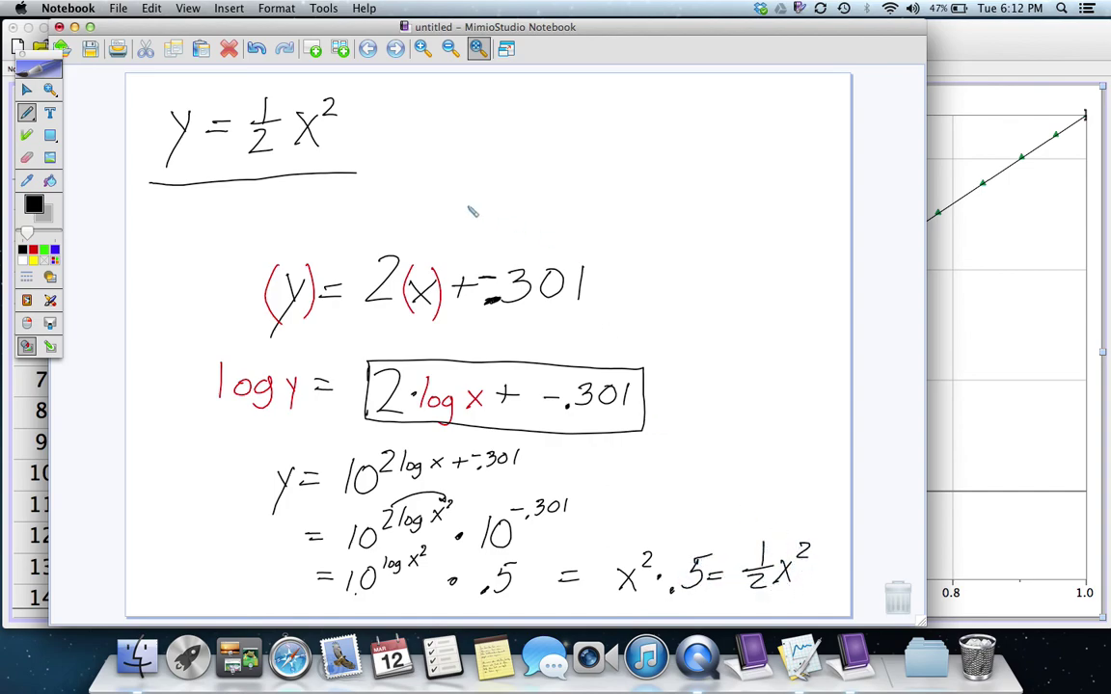
mouse_move(361, 125)
mouse_down()
mouse_move(400, 123)
mouse_move(577, 174)
mouse_move(738, 295)
mouse_move(773, 437)
mouse_move(752, 521)
mouse_move(736, 500)
mouse_move(753, 522)
mouse_move(783, 494)
mouse_move(731, 572)
mouse_move(774, 598)
mouse_move(802, 600)
mouse_move(832, 556)
mouse_move(805, 526)
mouse_move(729, 536)
mouse_up()
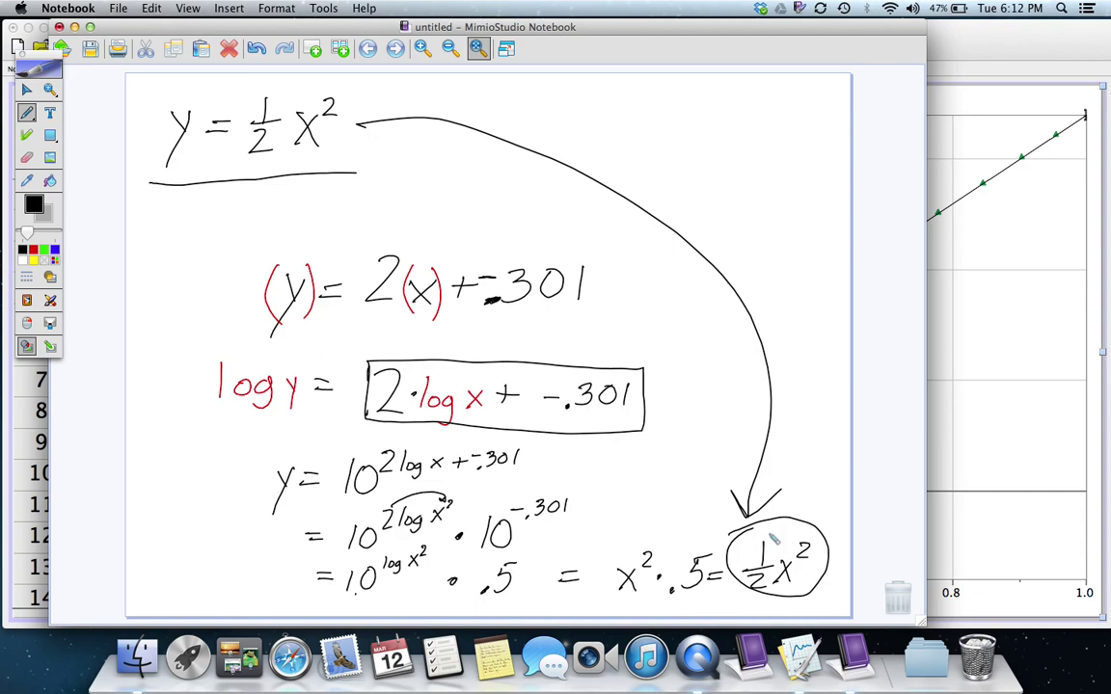
click(1054, 361)
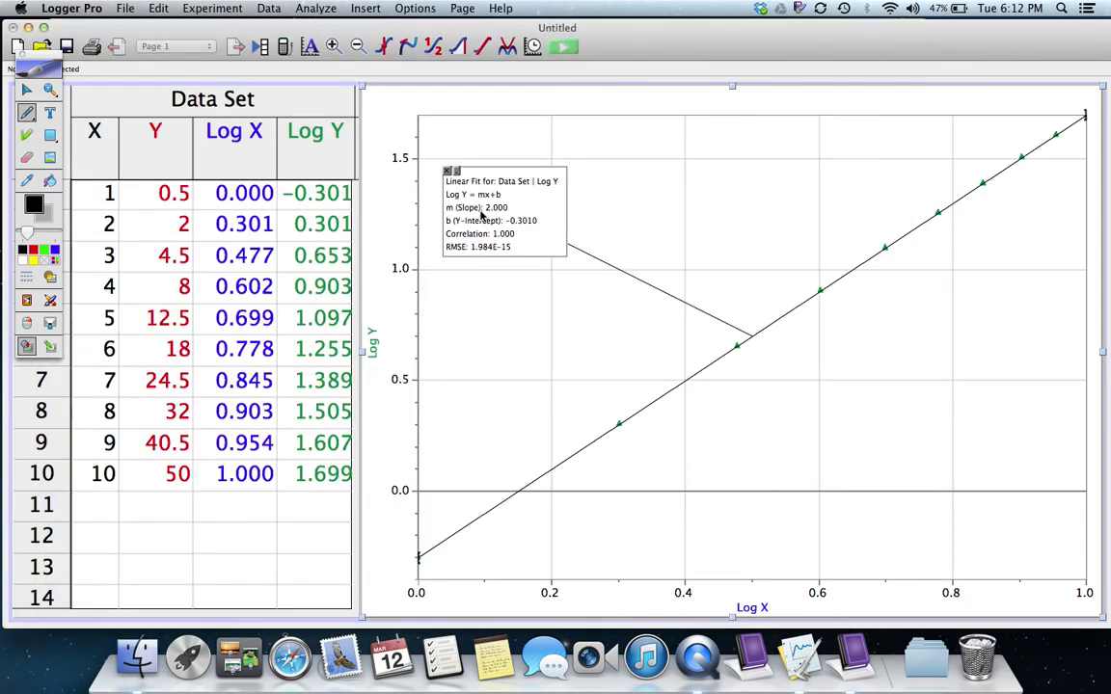
click(318, 8)
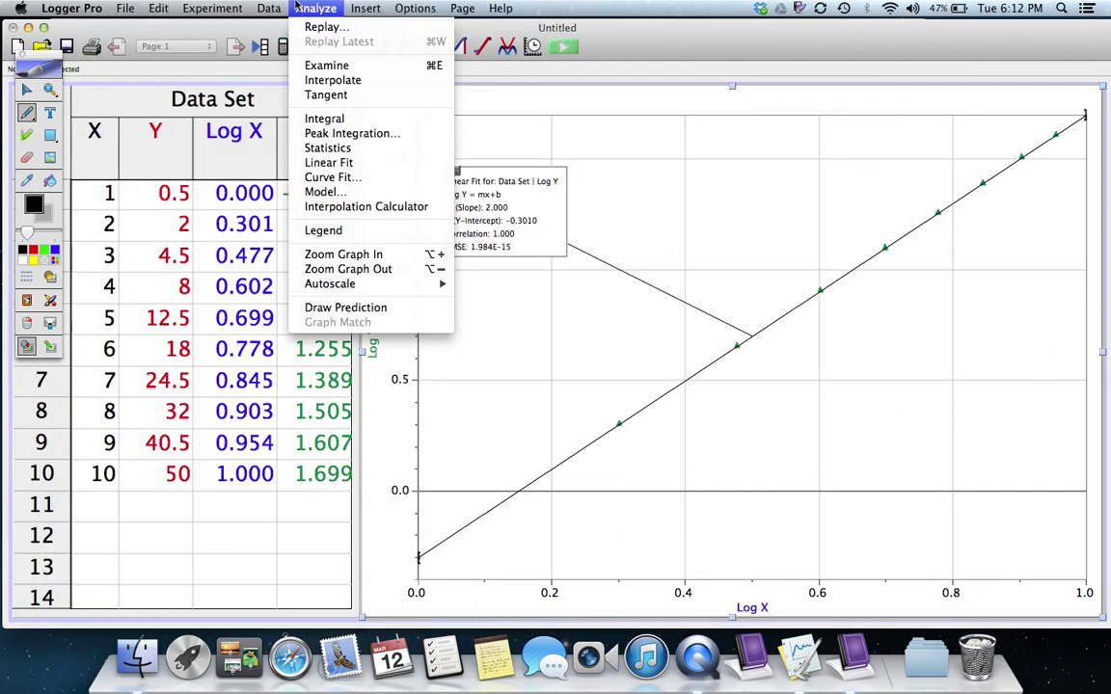
mouse_move(268, 8)
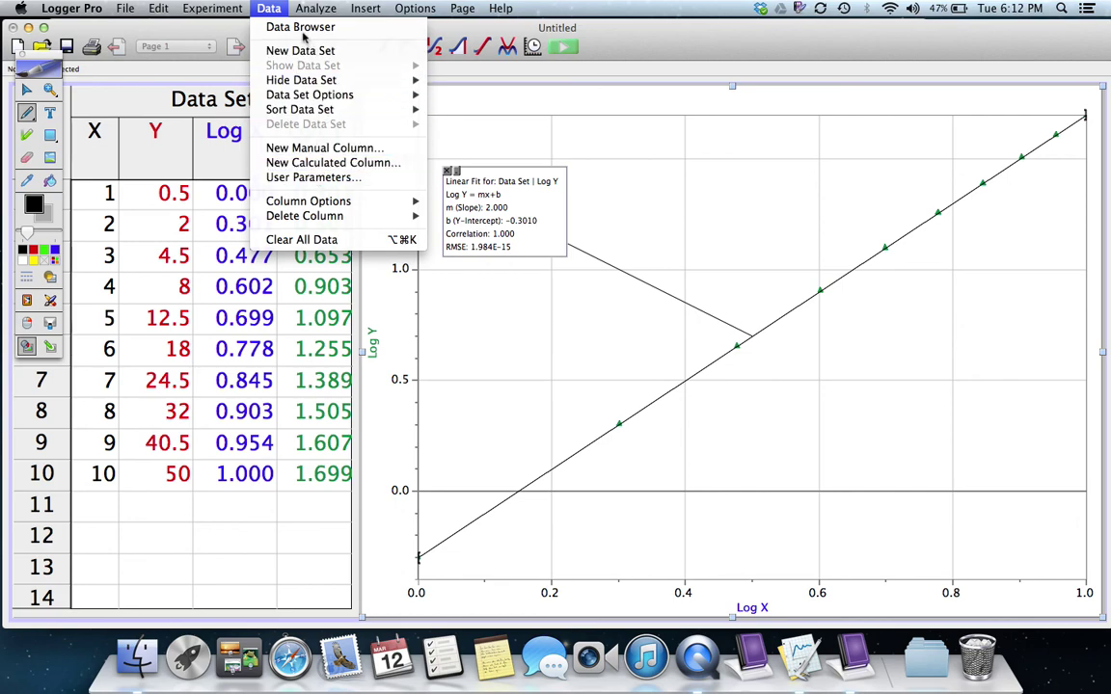
mouse_move(317, 7)
mouse_move(363, 292)
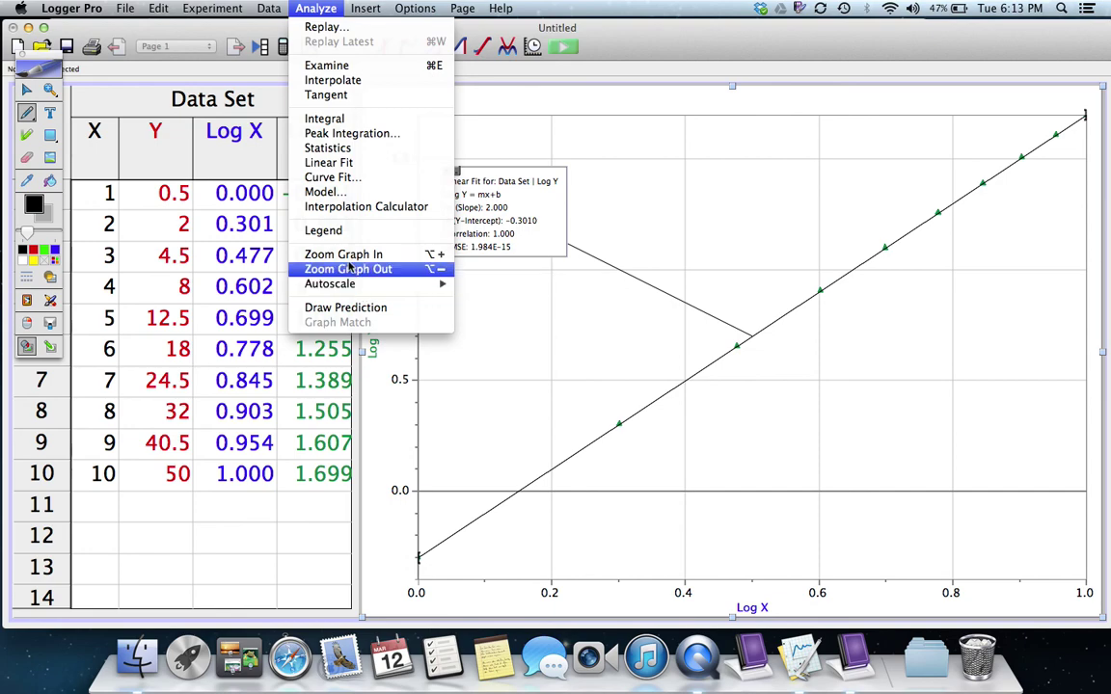
click(661, 6)
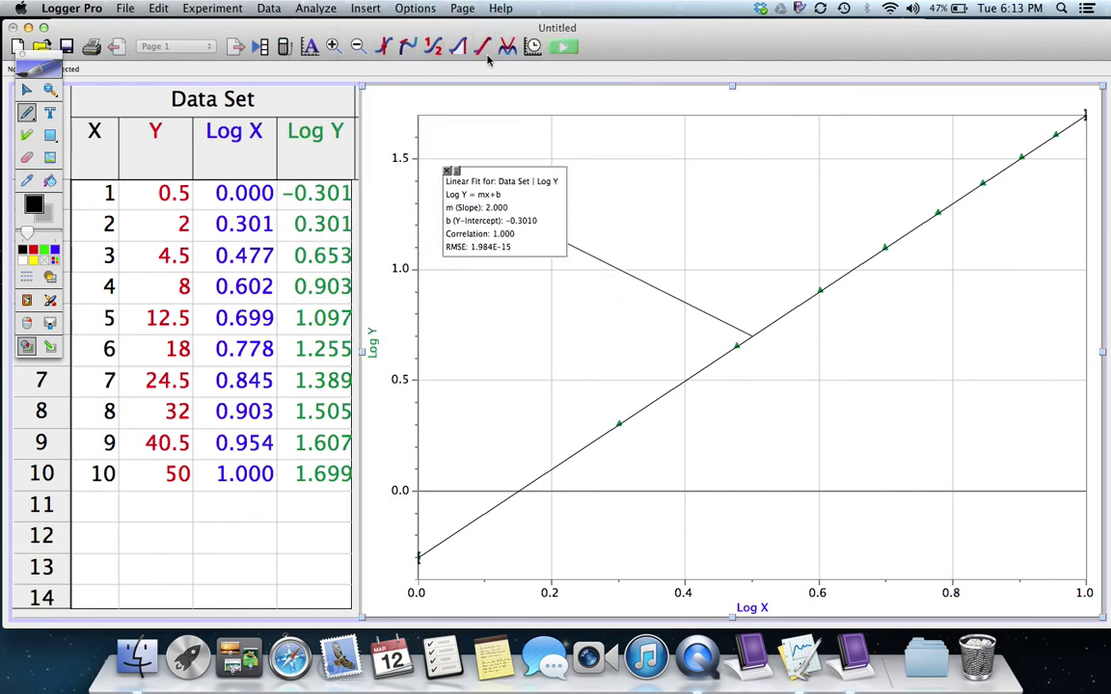